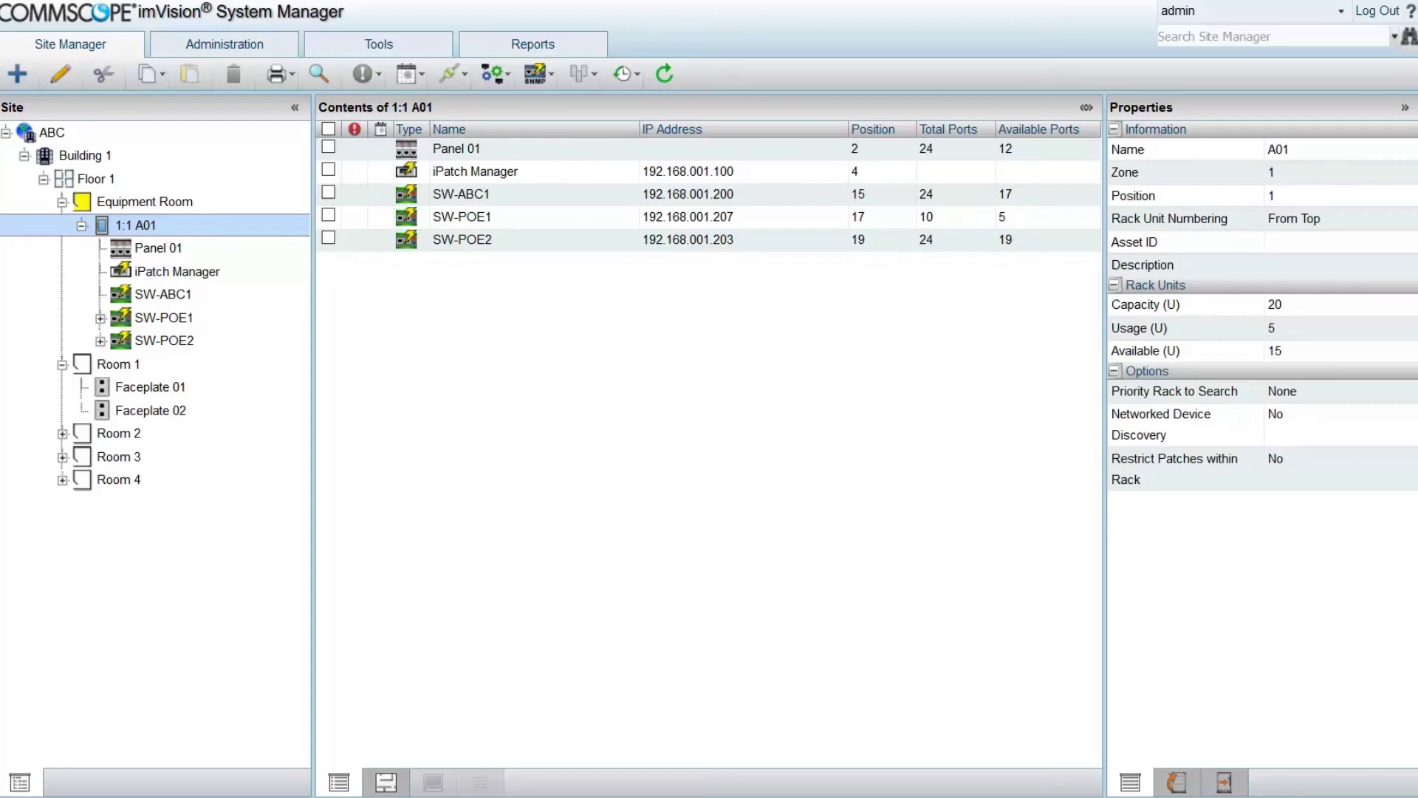
Select switch SW-POE2 in the Site tree to list its 24 ports and show its properties.
left_click(148, 341)
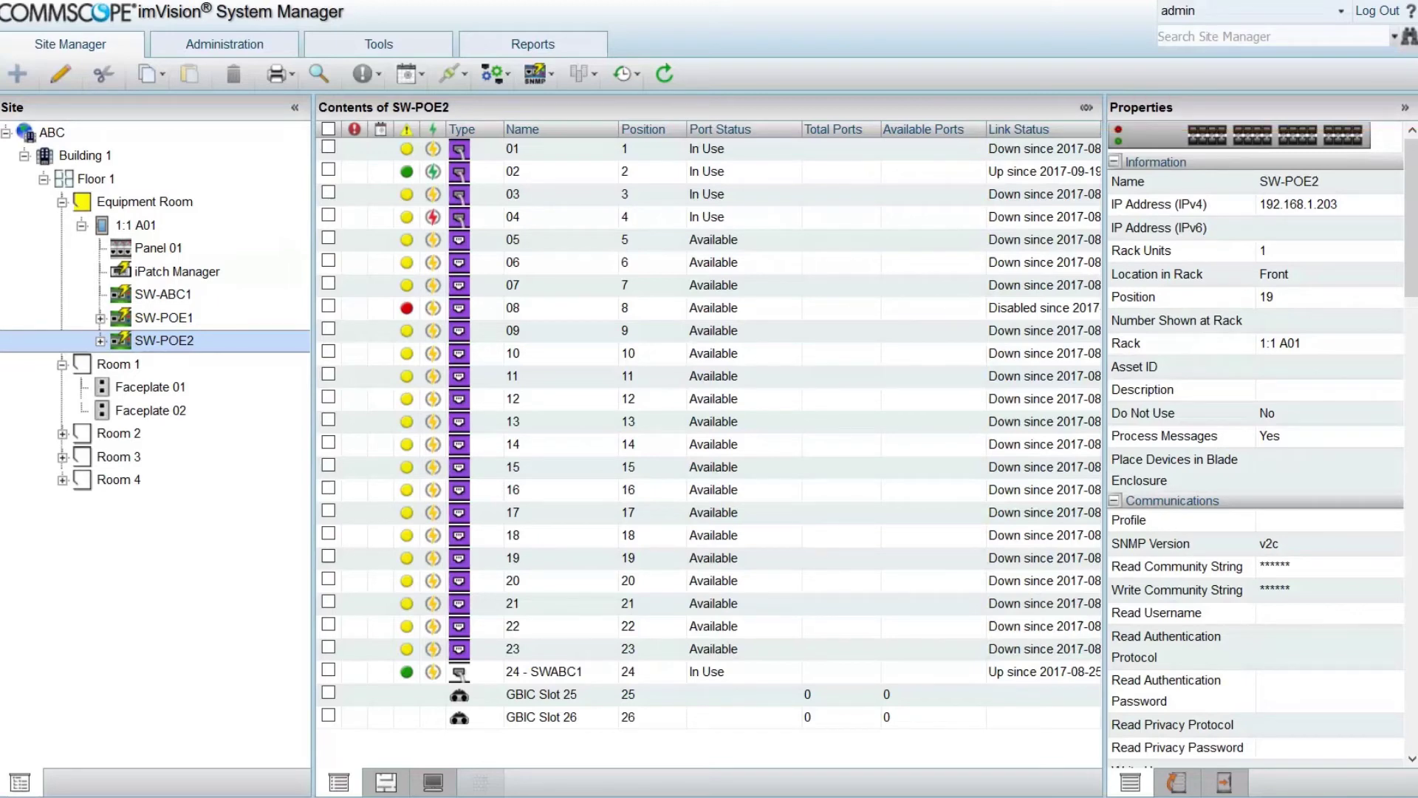
Collapse Communications, Discovery, Details and Information to reveal SW-POE2's PoE capacity: 370 W, 20.9 W allocated.
left_click(1115, 501)
left_click(1117, 519)
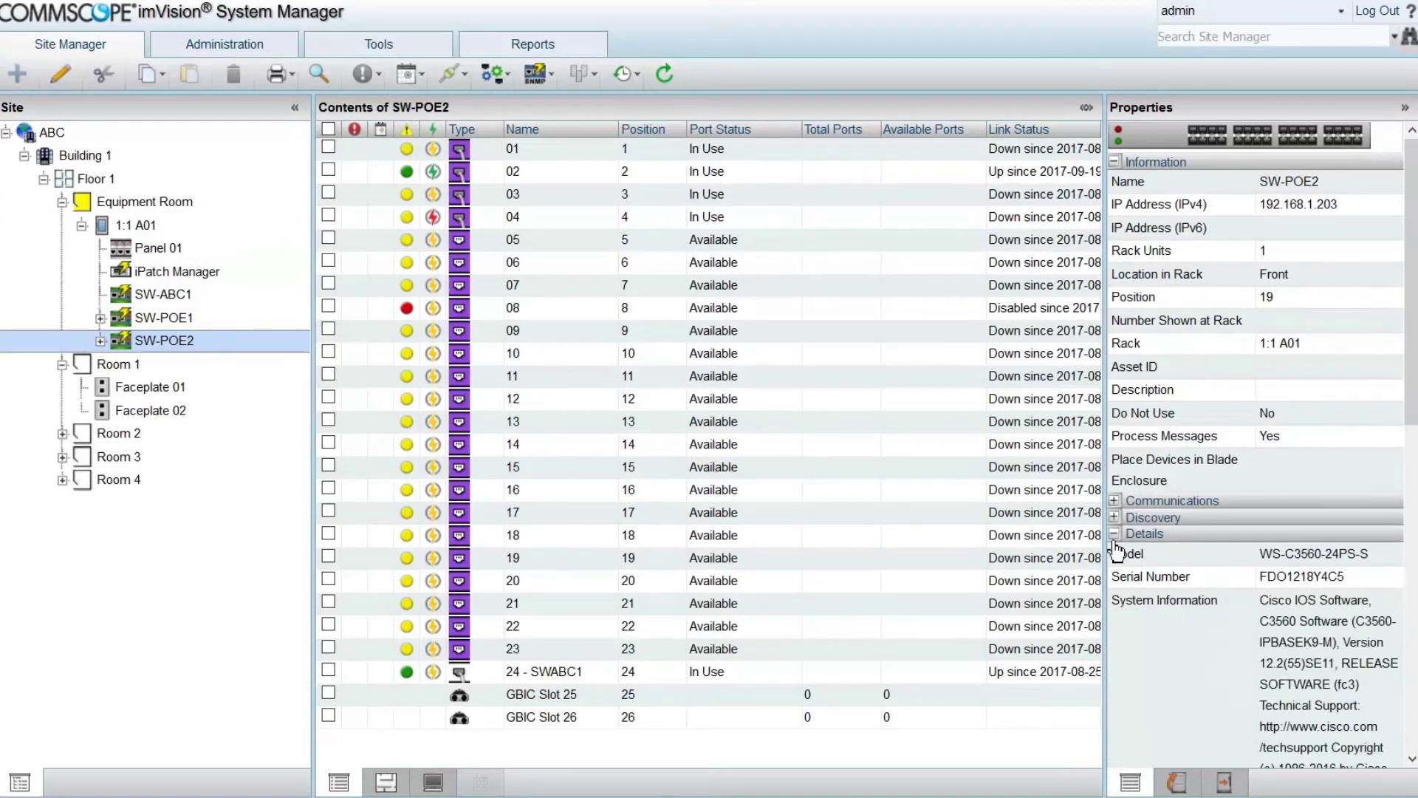
left_click(1116, 534)
left_click(1115, 161)
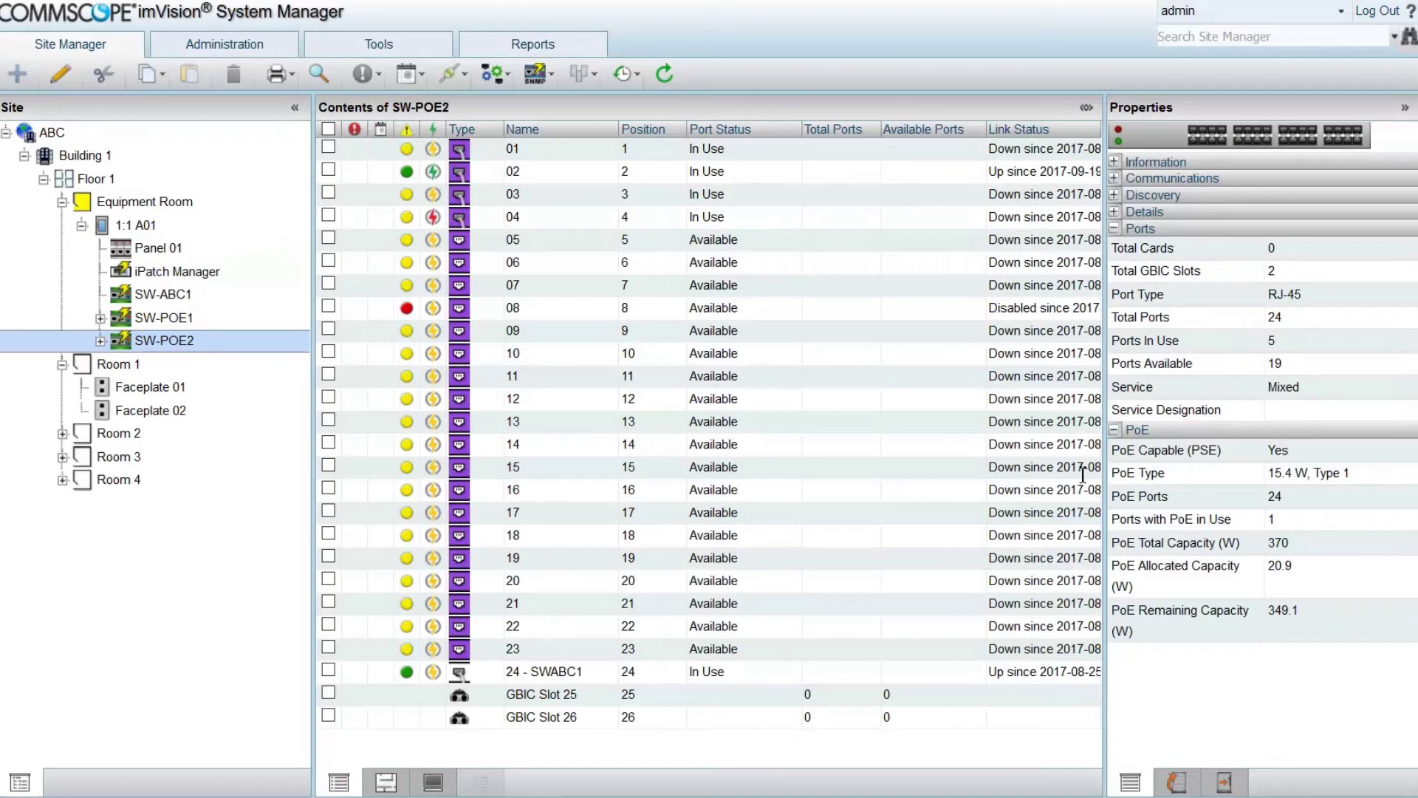
Inspect port 02's PoE details (15.4 W Type 1, 14.9 W allocated), then list Panel 01's ports.
left_click(334, 171)
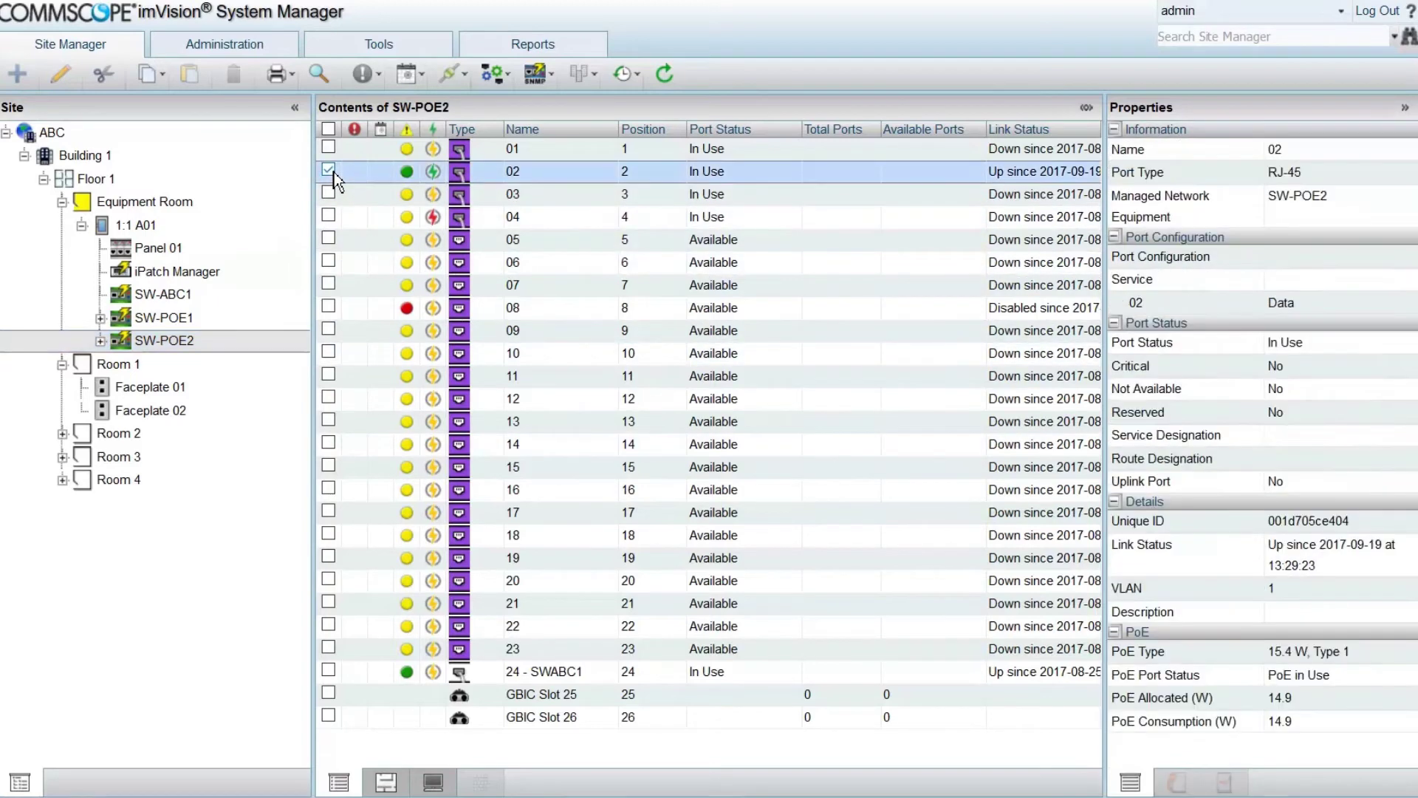
left_click(1115, 323)
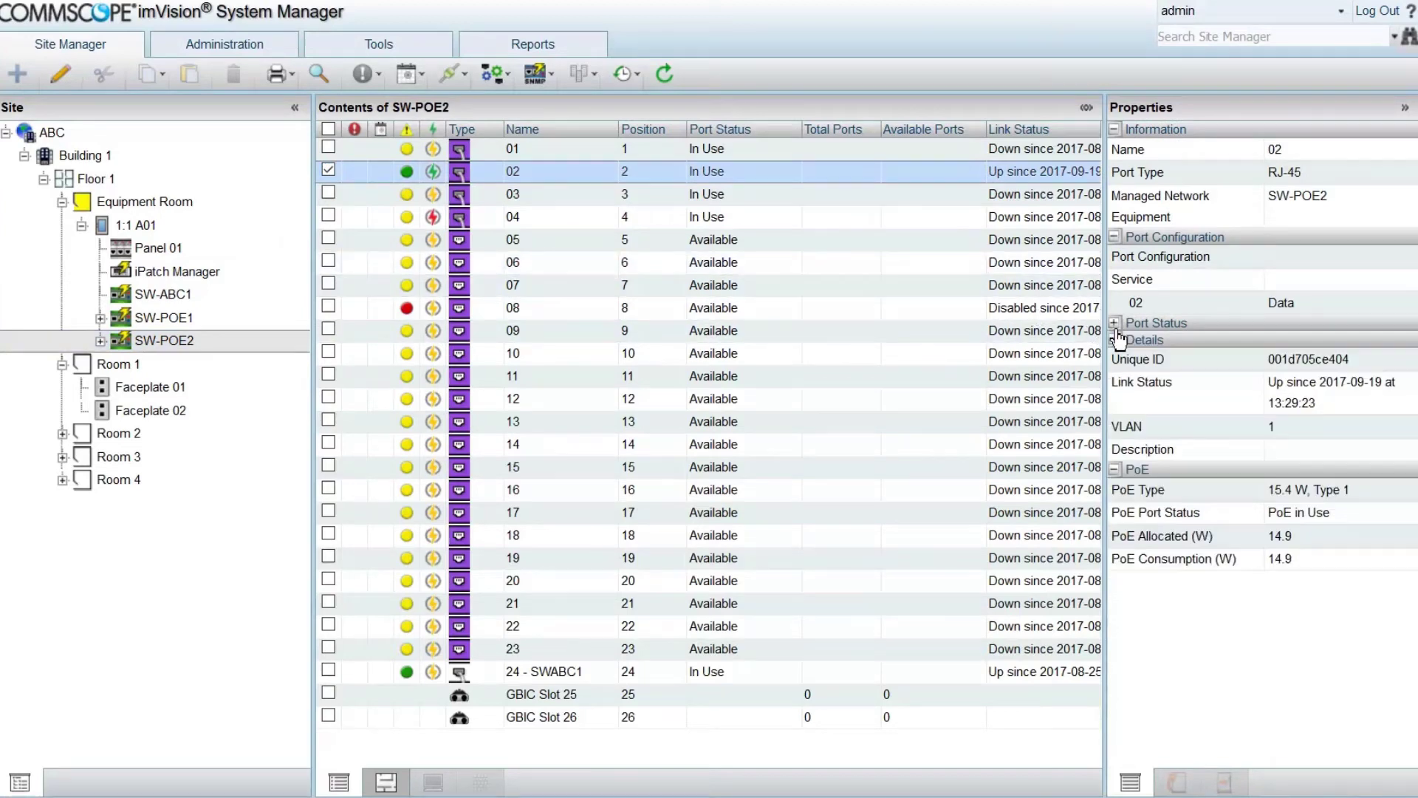
left_click(1114, 340)
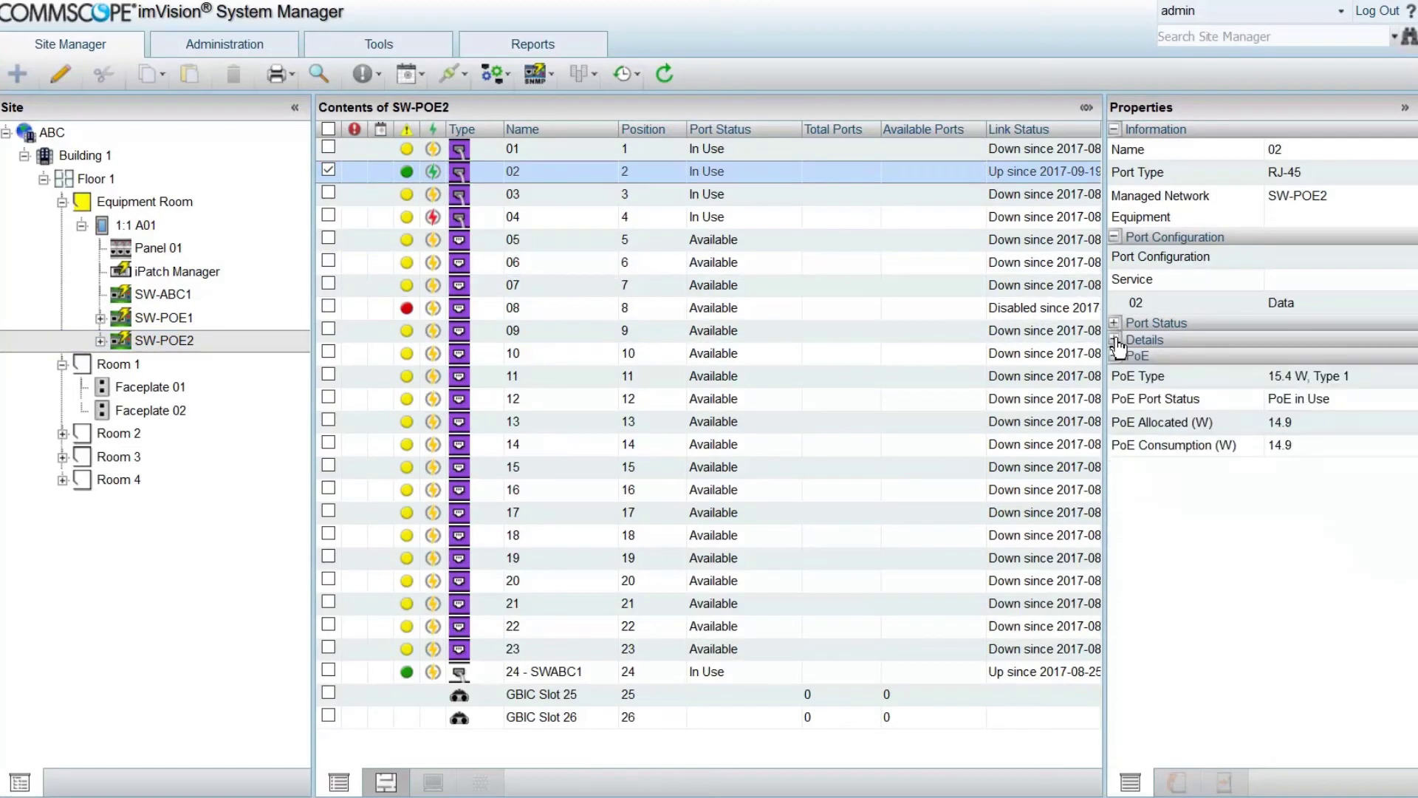
left_click(1114, 236)
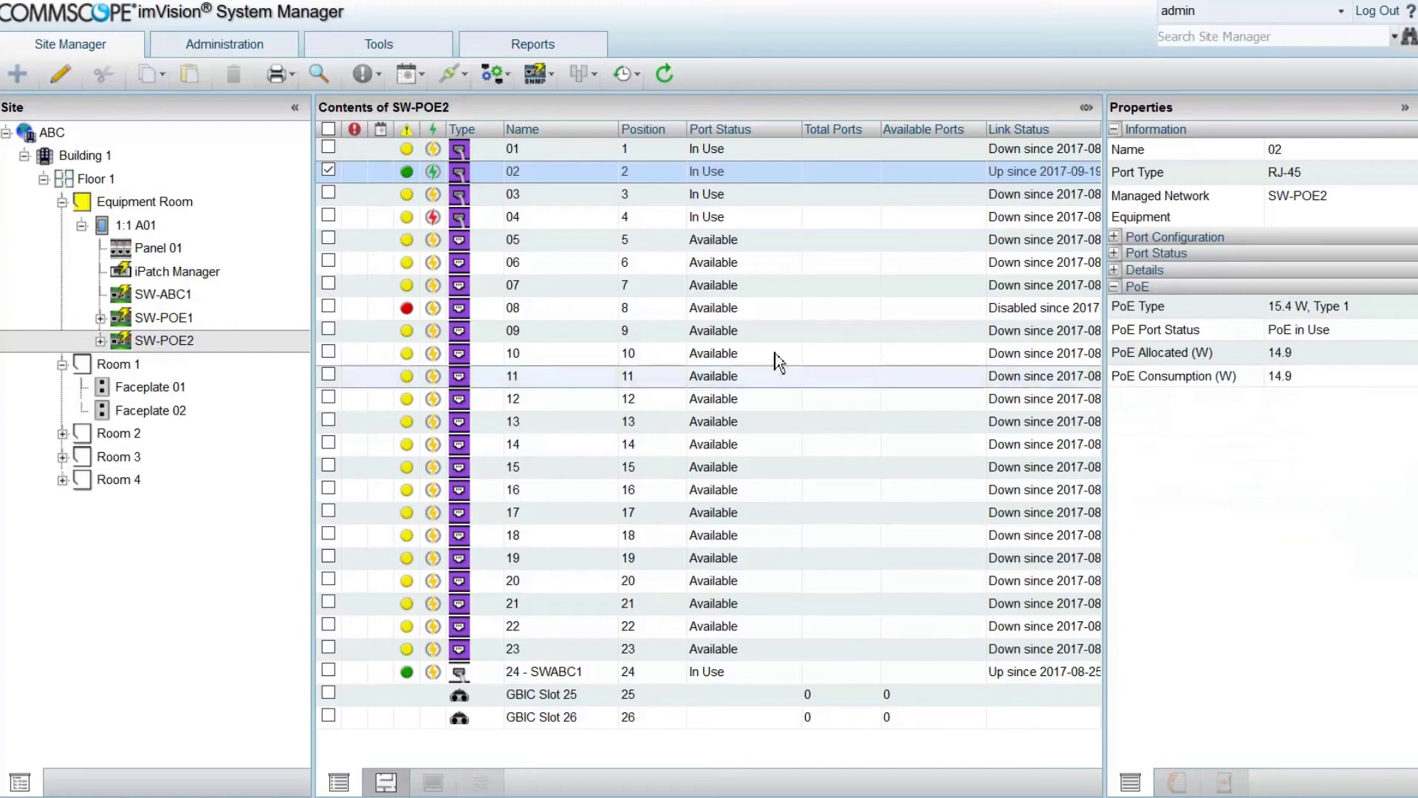
left_click(328, 169)
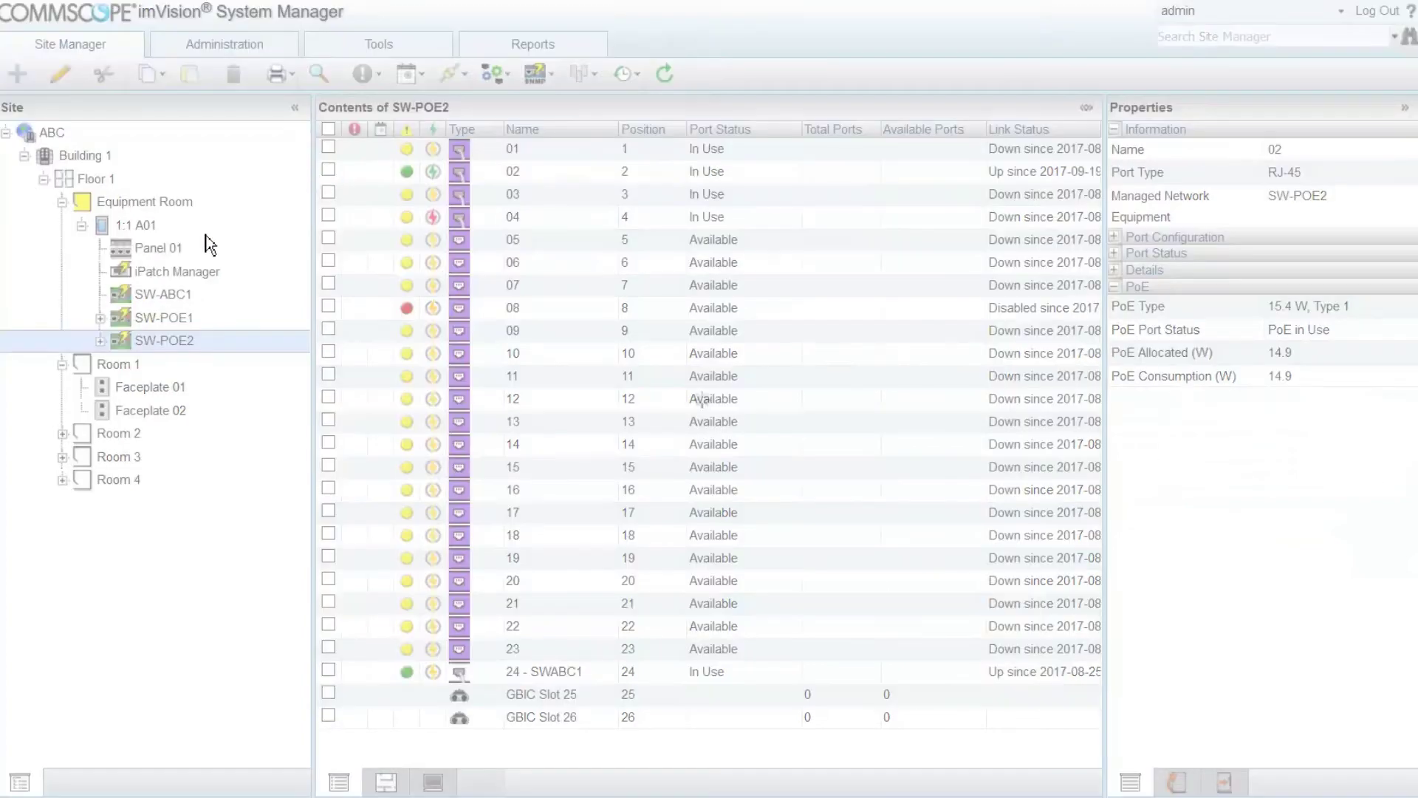
left_click(152, 251)
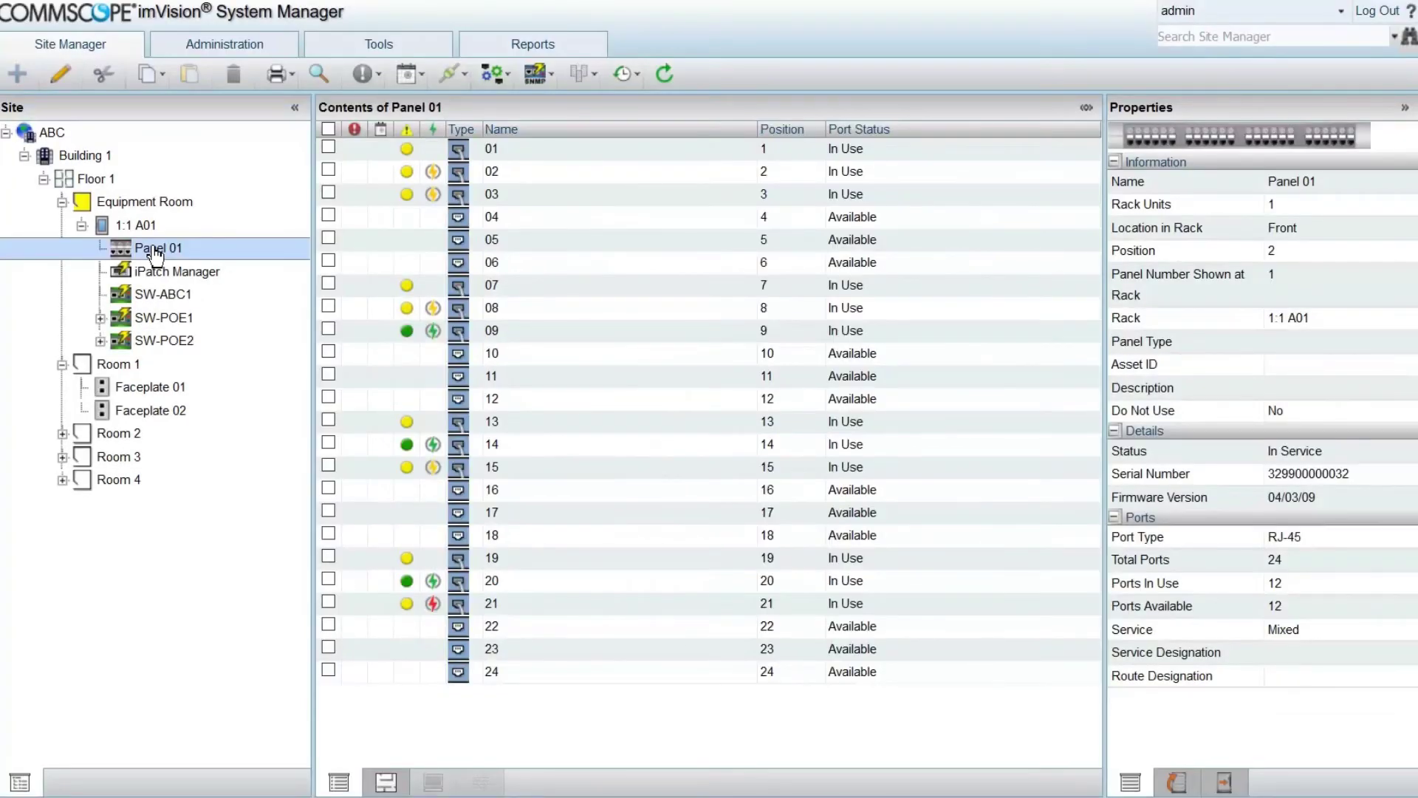
View the PoE details of outlet B on Room 1's Faceplate 01, then list Room 2's contents.
left_click(135, 389)
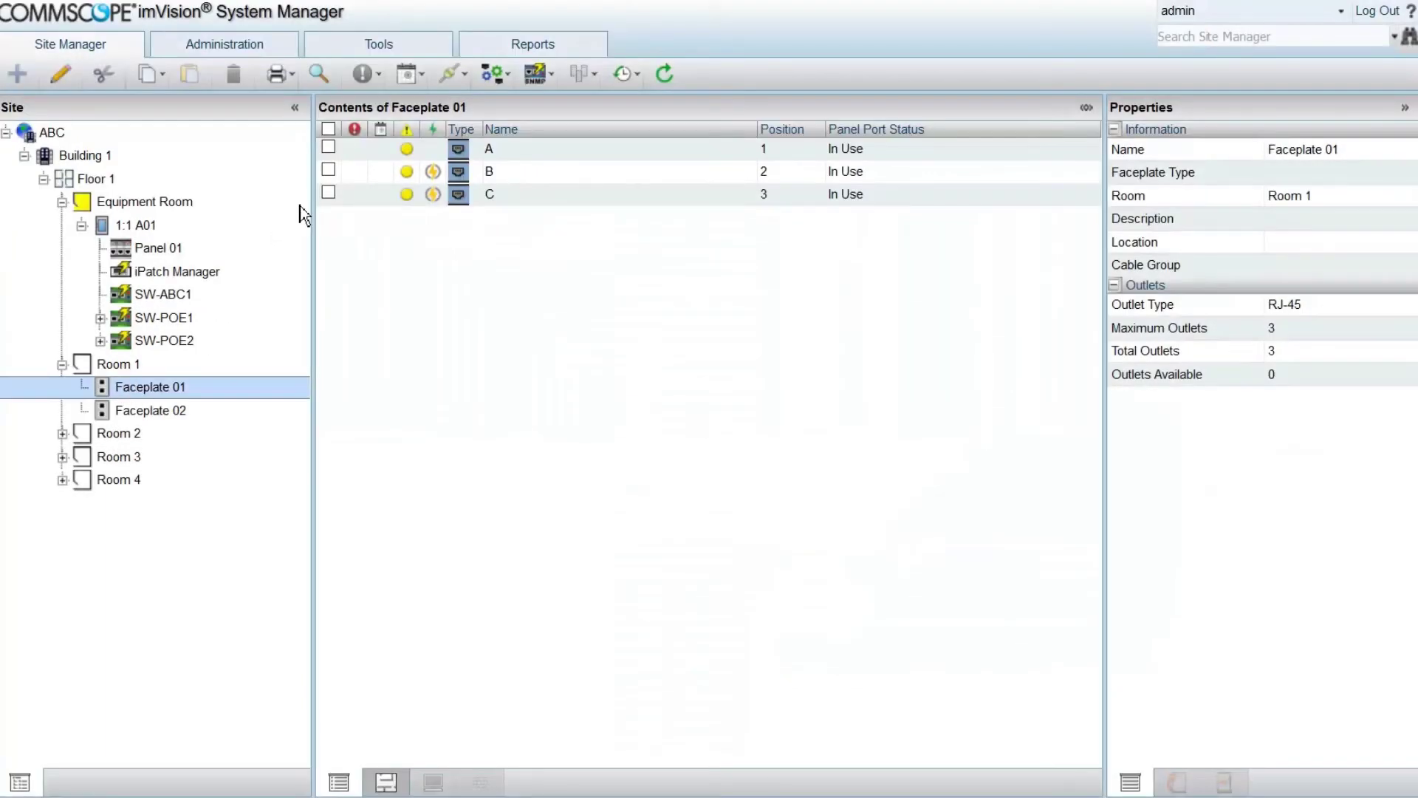
left_click(329, 171)
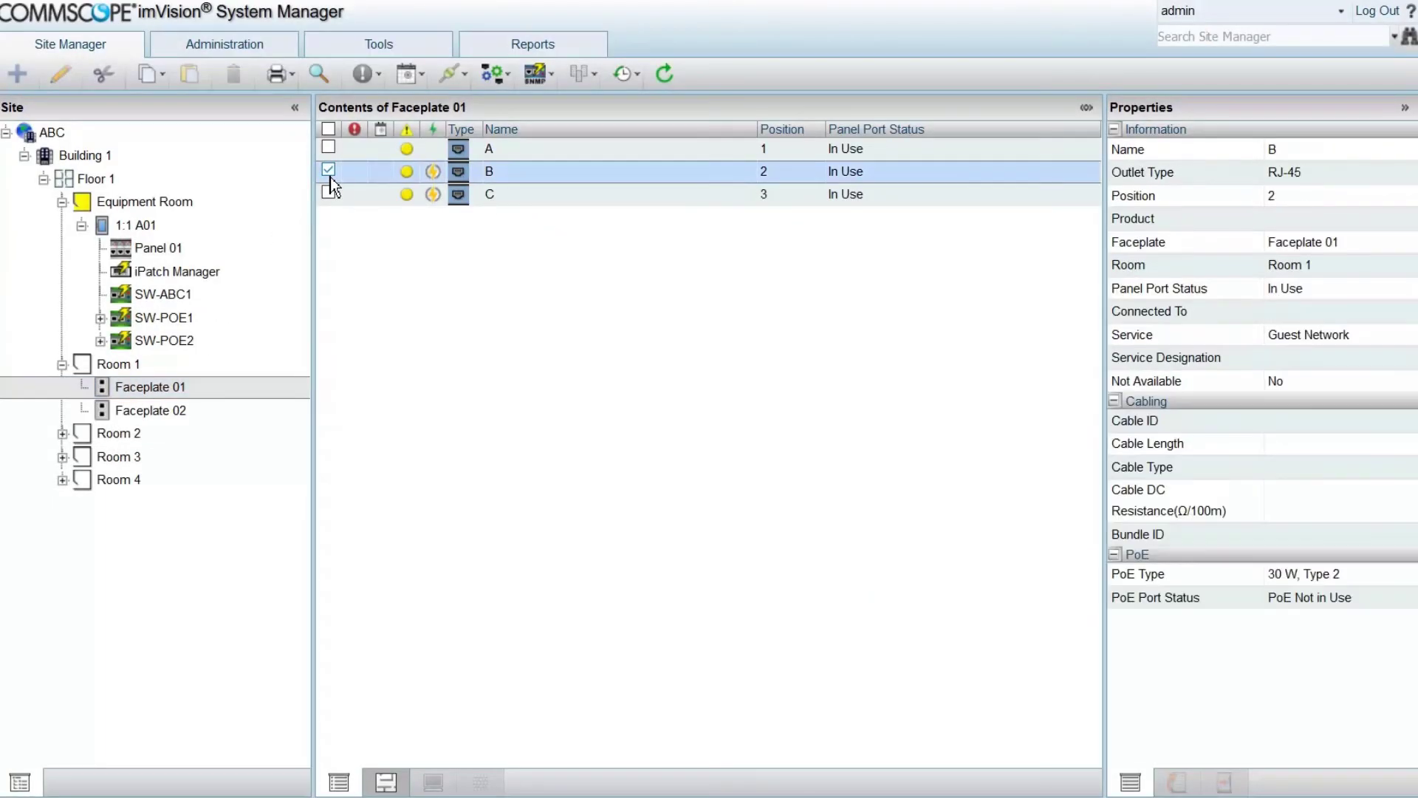
left_click(1121, 405)
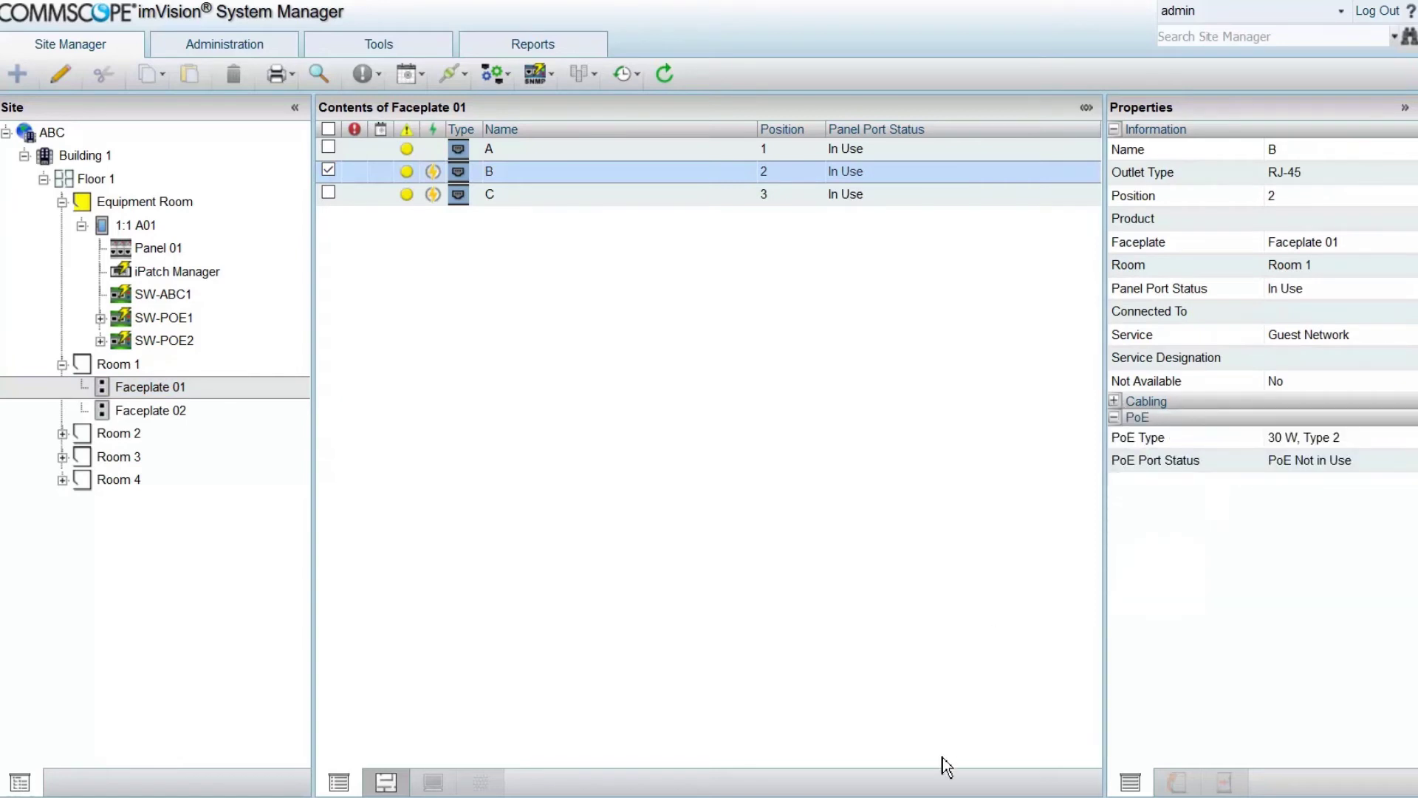
left_click(329, 172)
left_click(136, 442)
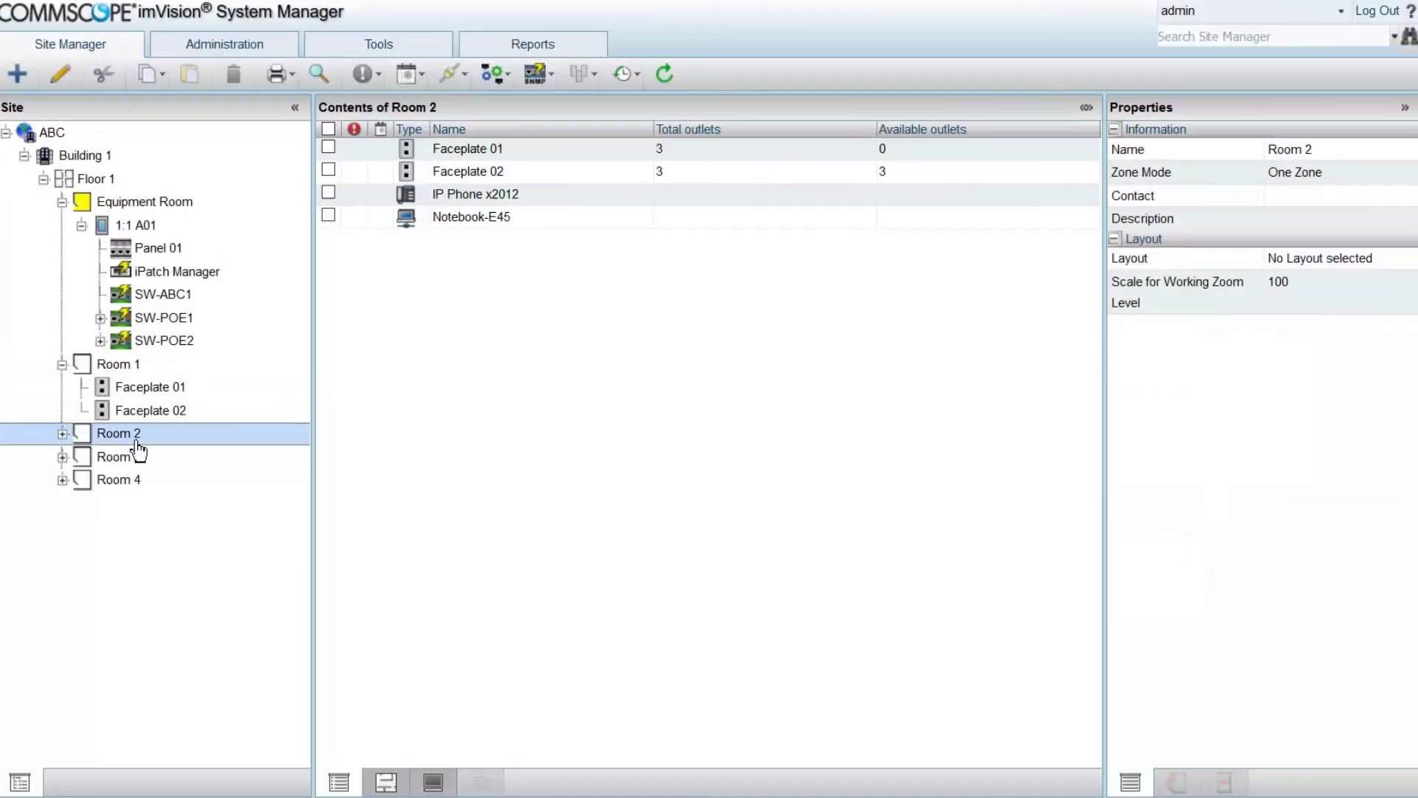
Review IP Phone x2012's PoE properties, then expand Room 2 and show its Faceplate 01 outlets.
left_click(329, 193)
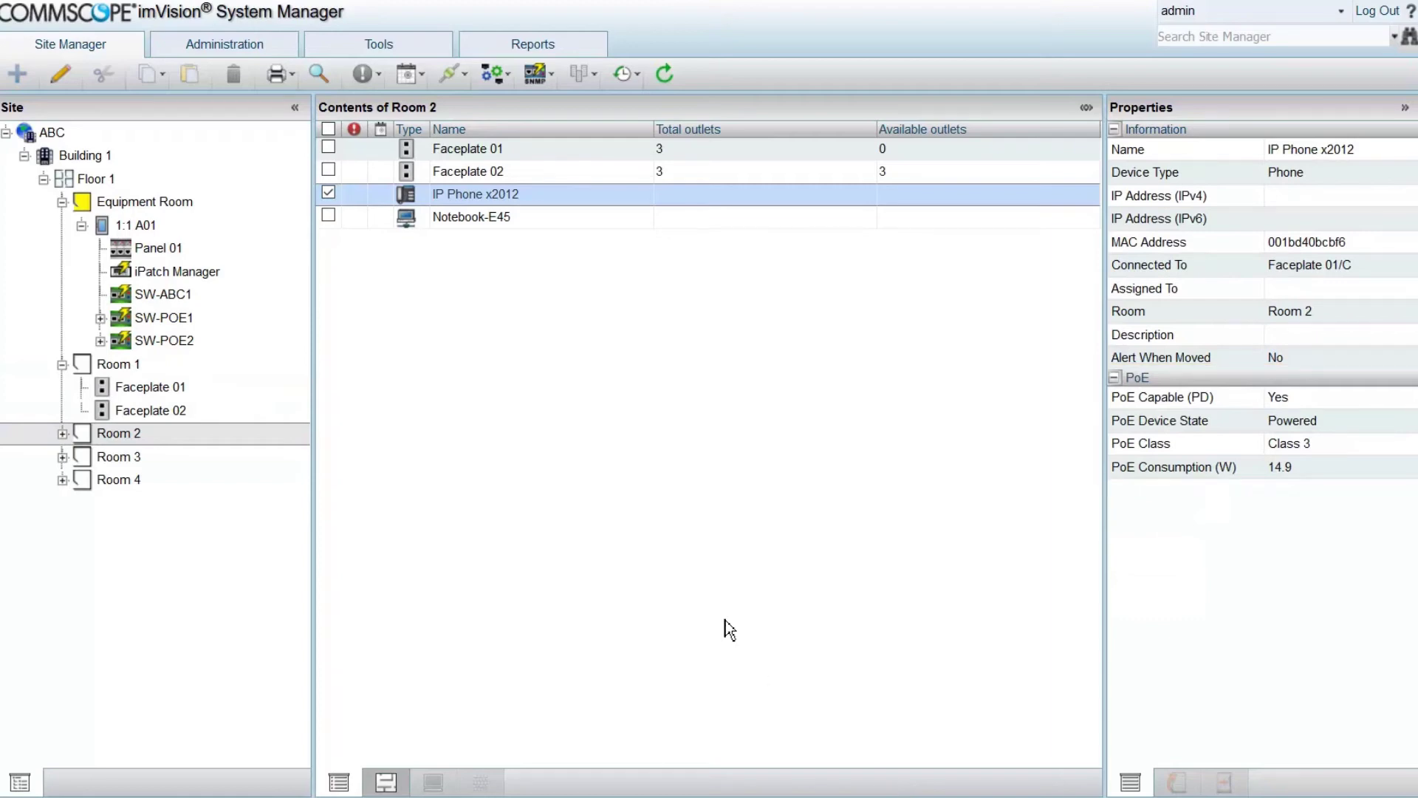
left_click(329, 193)
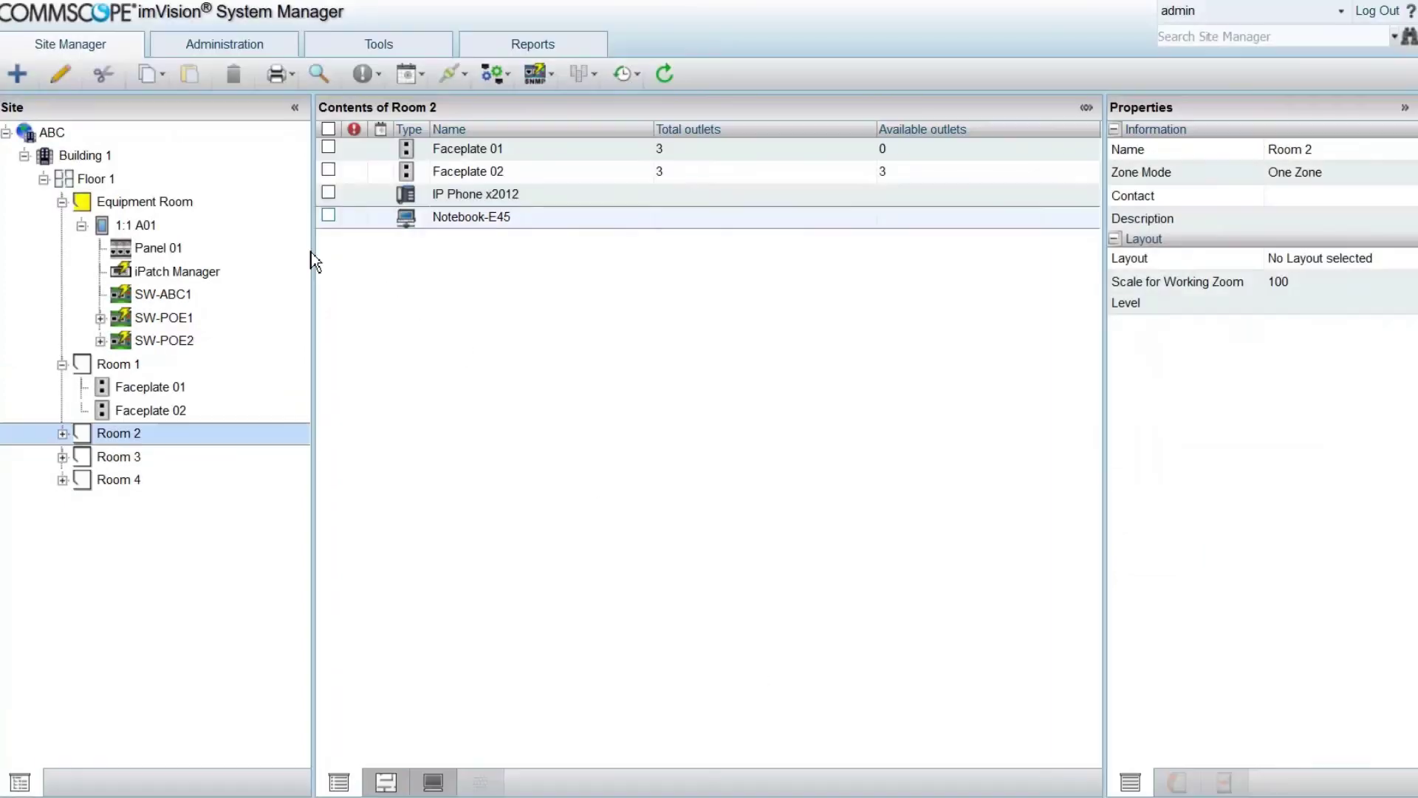
left_click(64, 436)
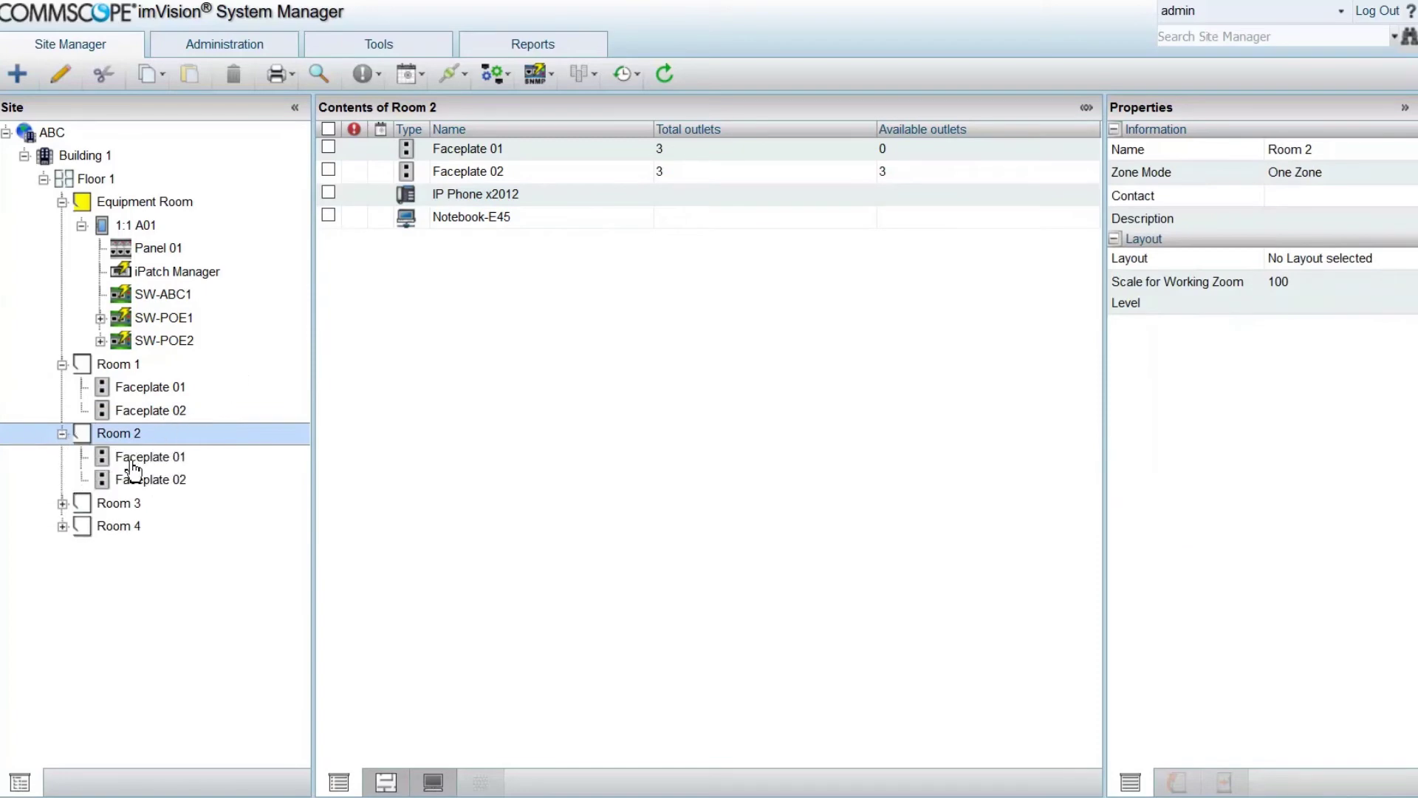
left_click(103, 460)
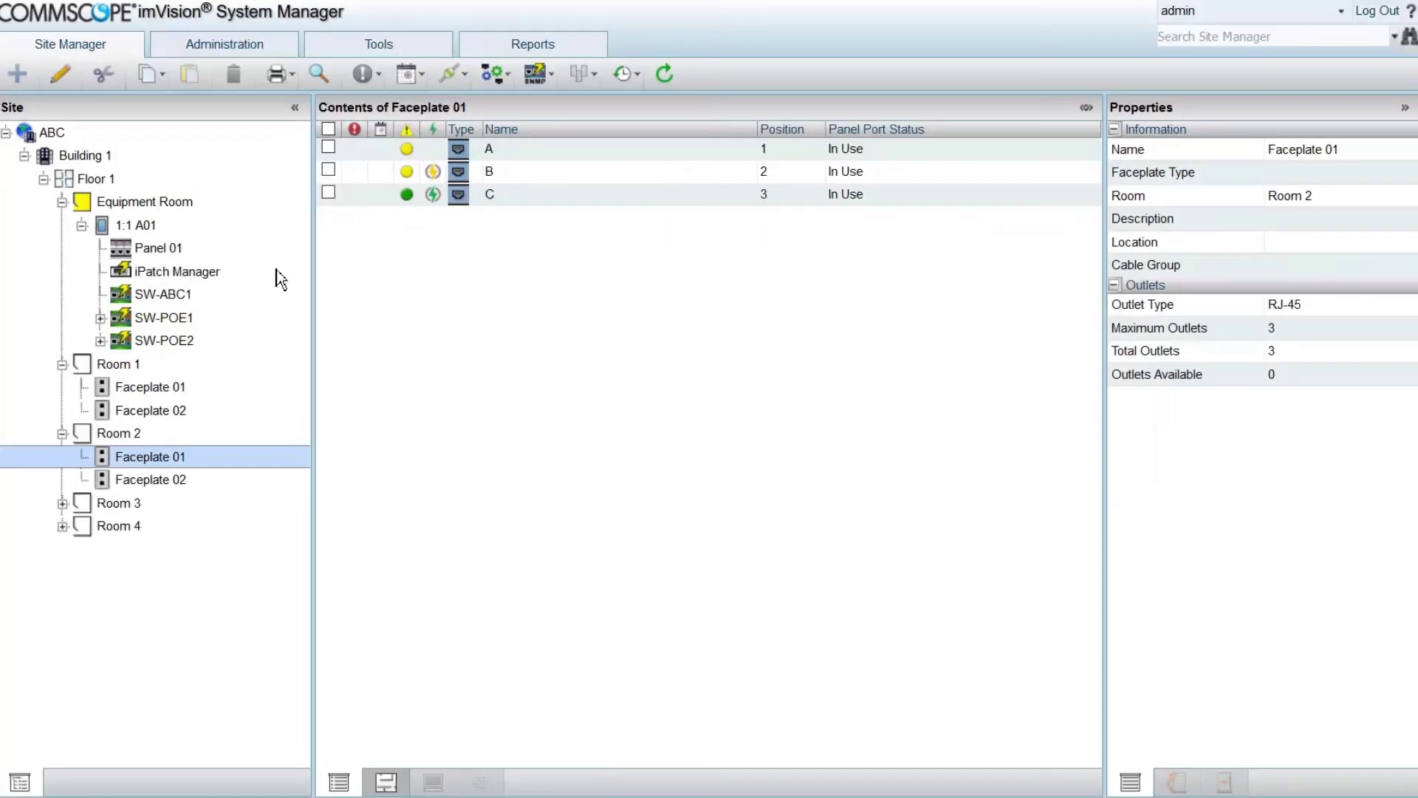
Trace outlet C's connection path to IP Phone x2012, then close the trace and uncheck C.
left_click(329, 193)
left_click(318, 74)
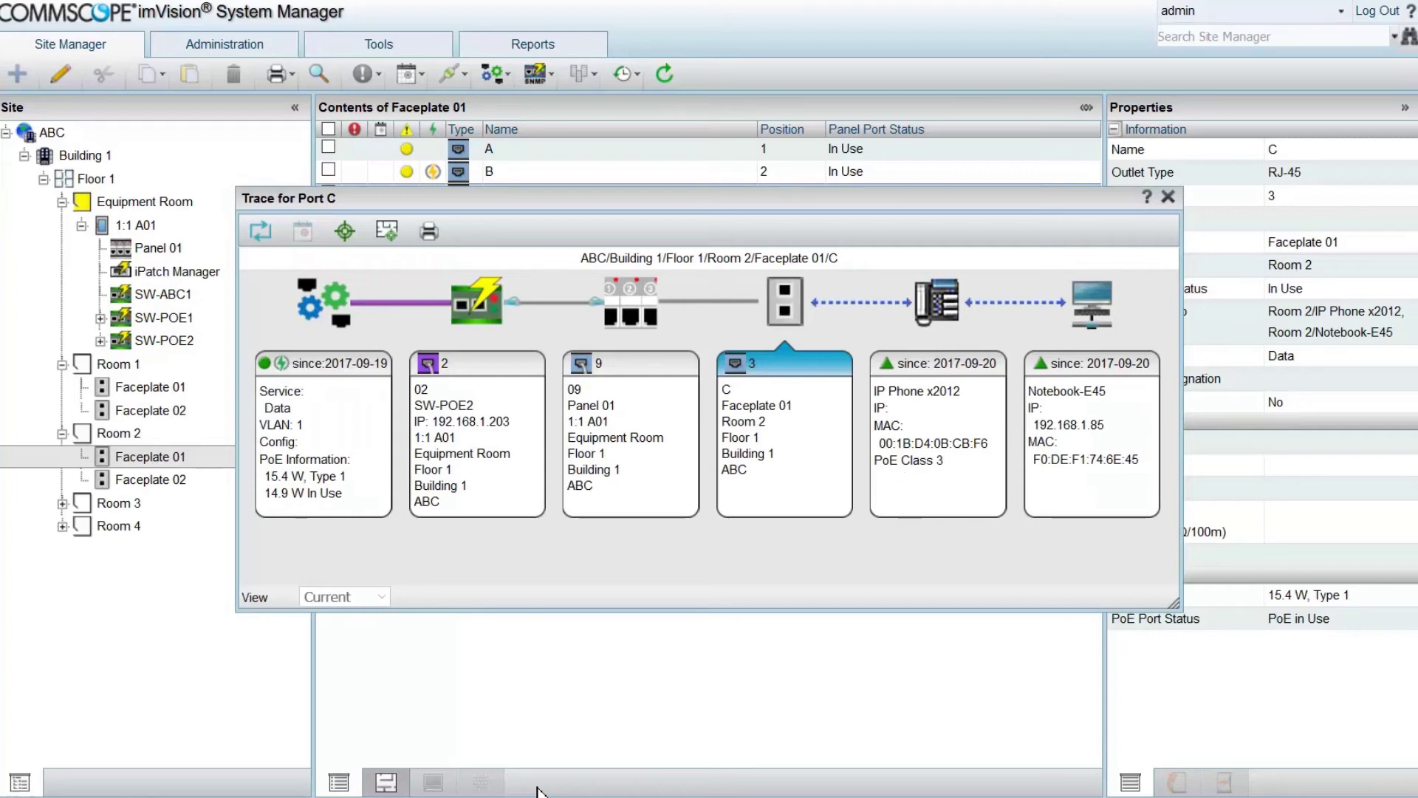
left_click(1168, 197)
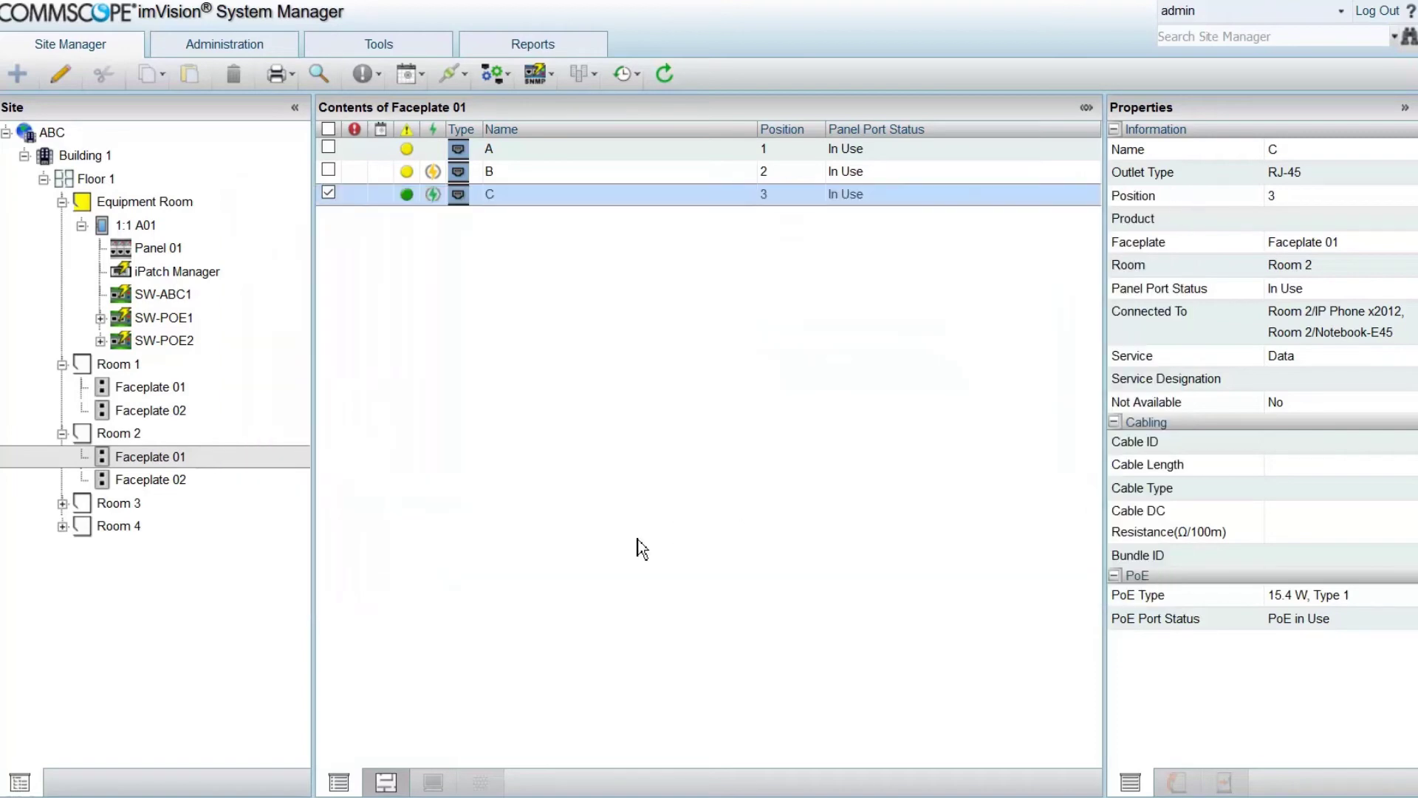
left_click(329, 193)
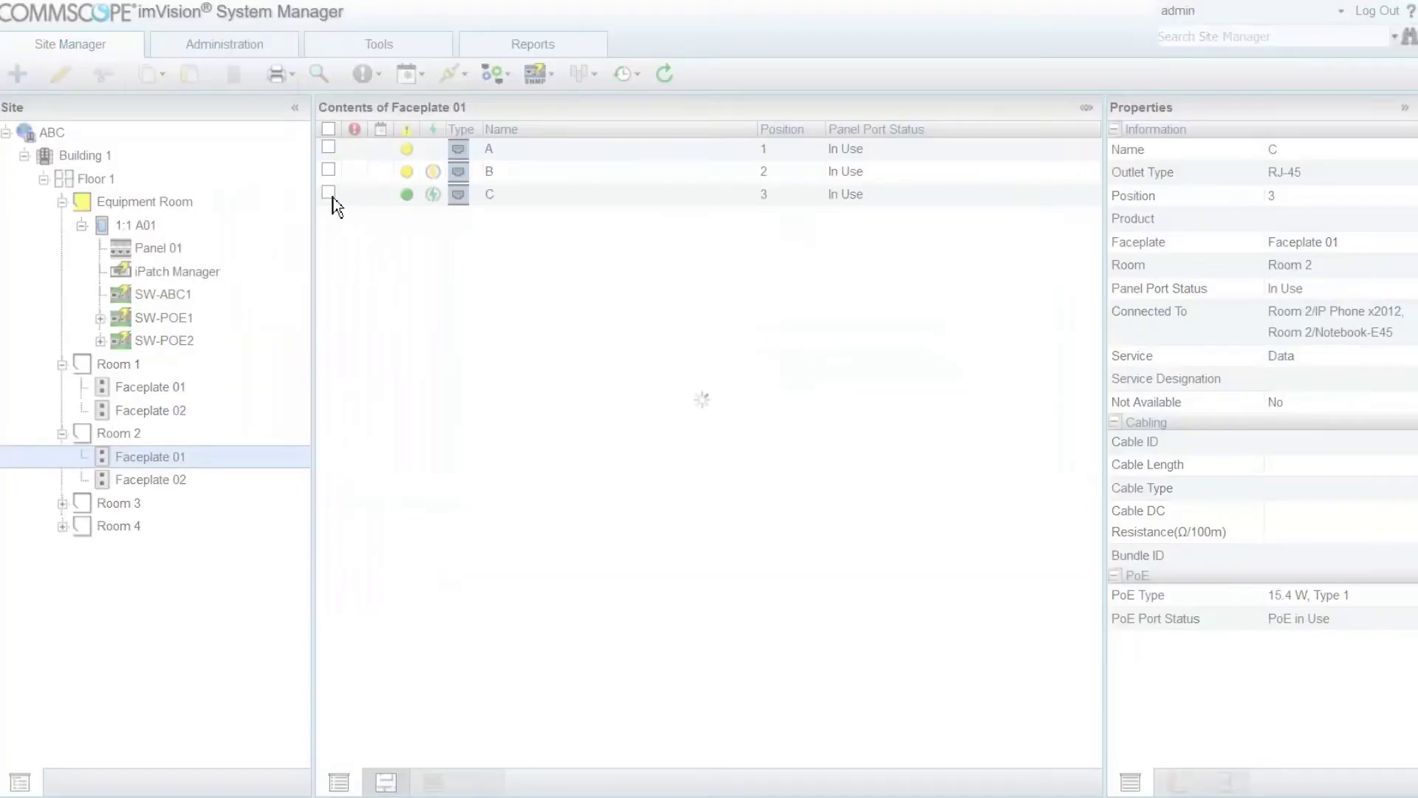
Request Guest Network service with 30 W, Type 2 PoE on Room 1 Faceplate 02 port A.
left_click(180, 410)
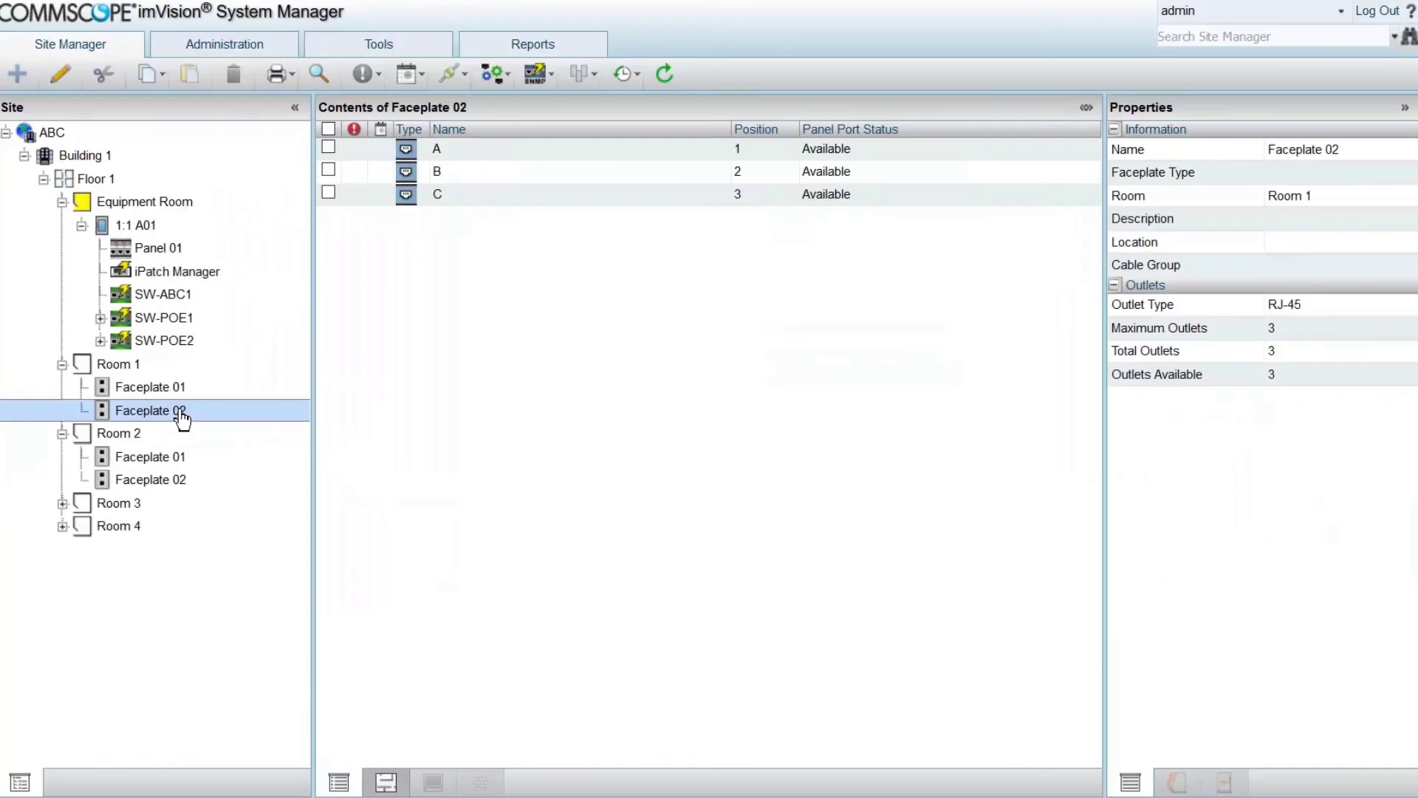
left_click(329, 148)
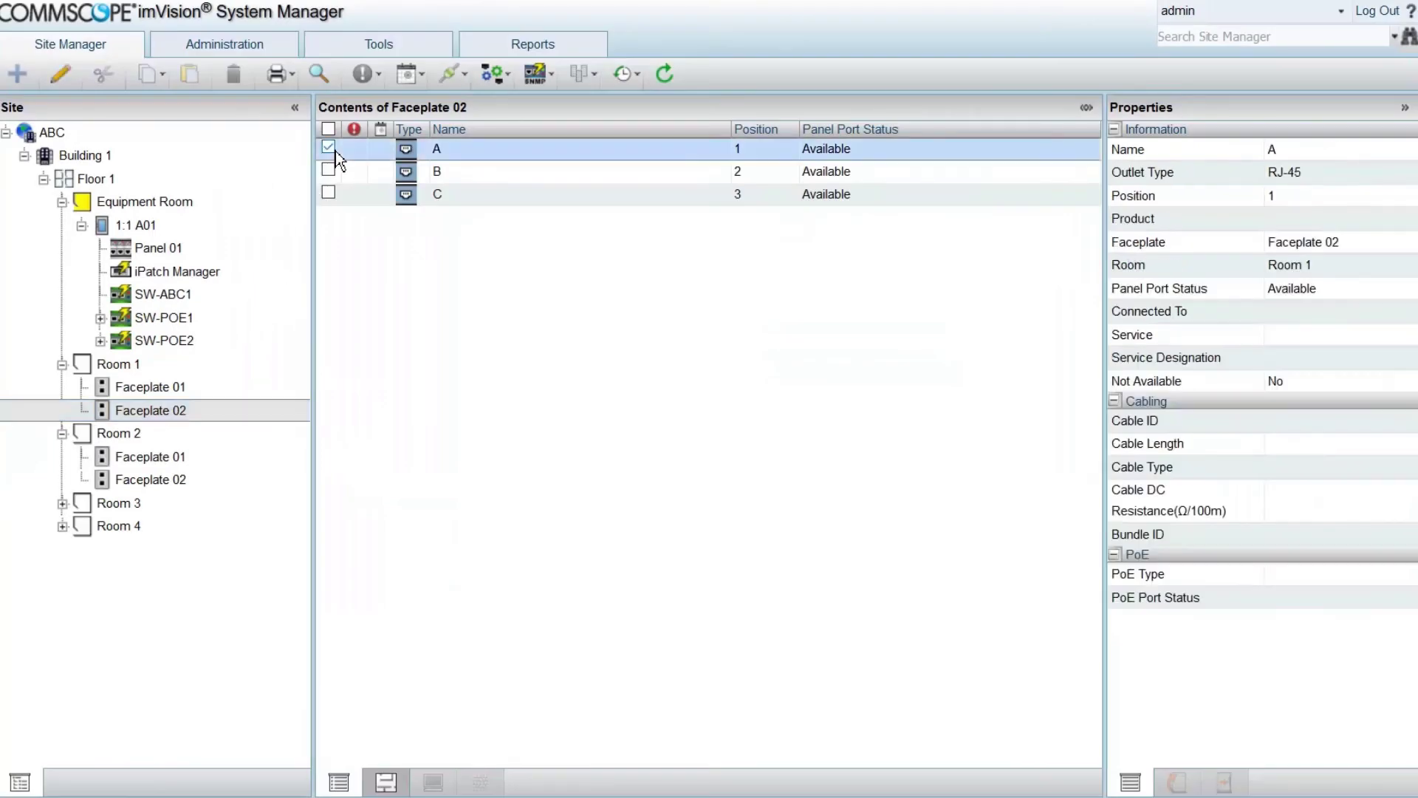
left_click(496, 74)
left_click(510, 98)
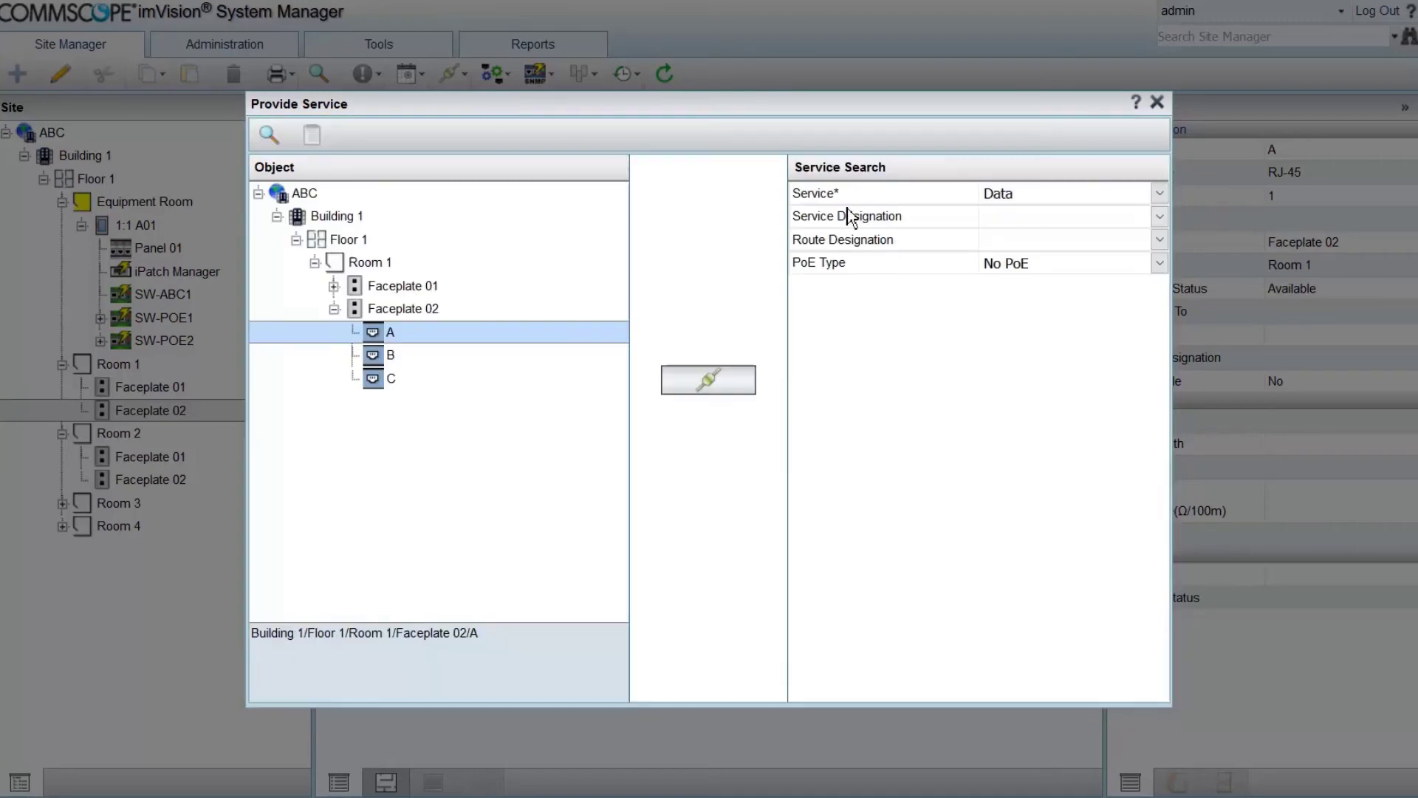
left_click(1071, 196)
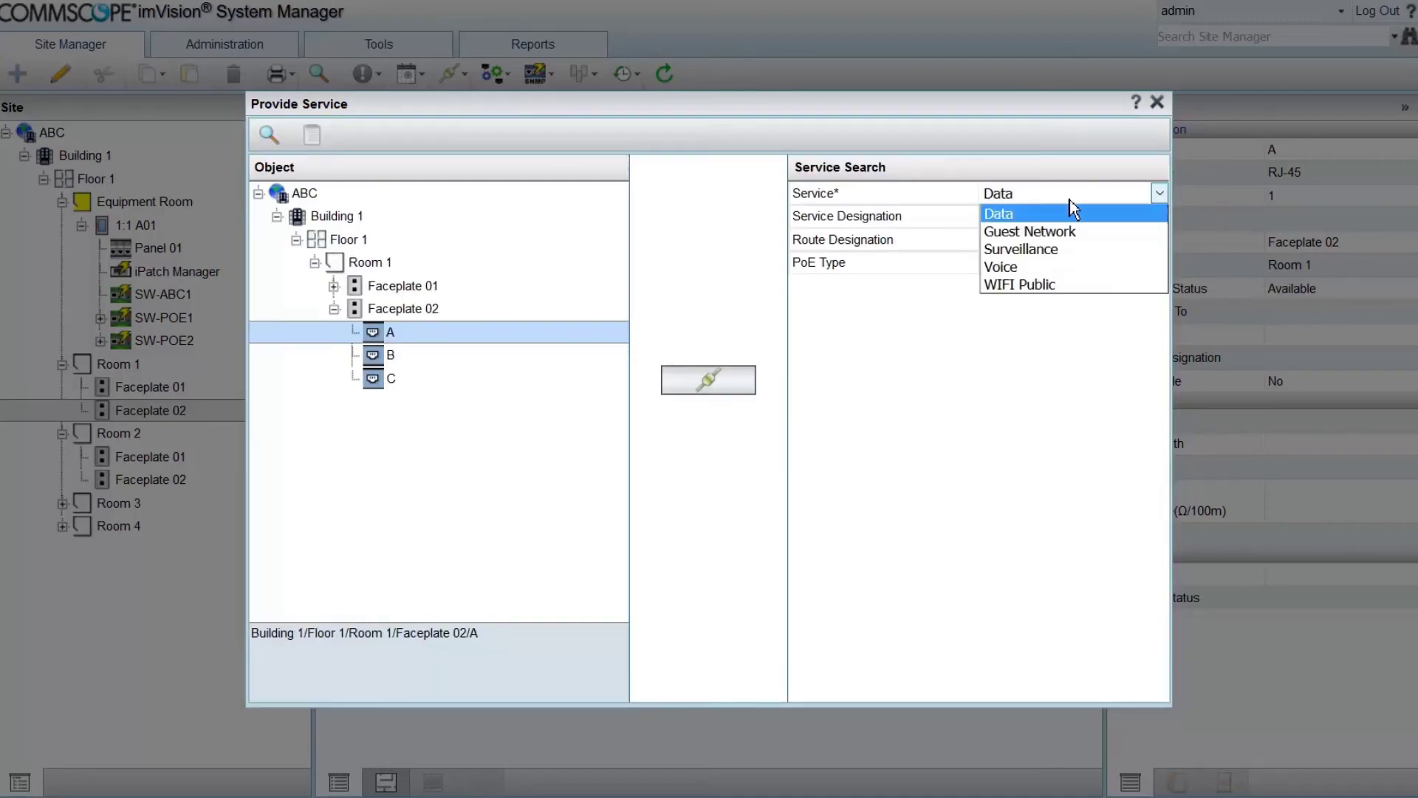
left_click(1058, 231)
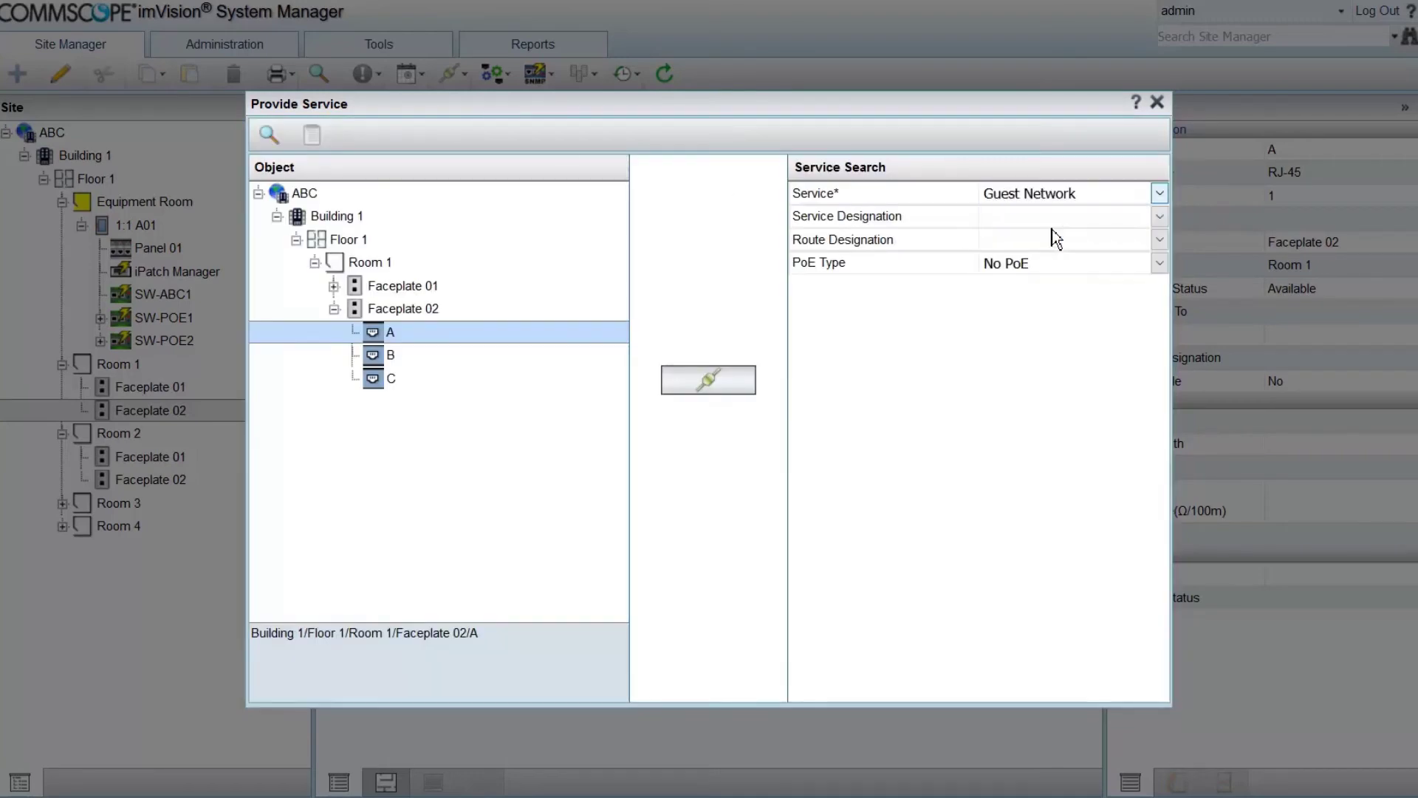
left_click(1050, 266)
left_click(1039, 320)
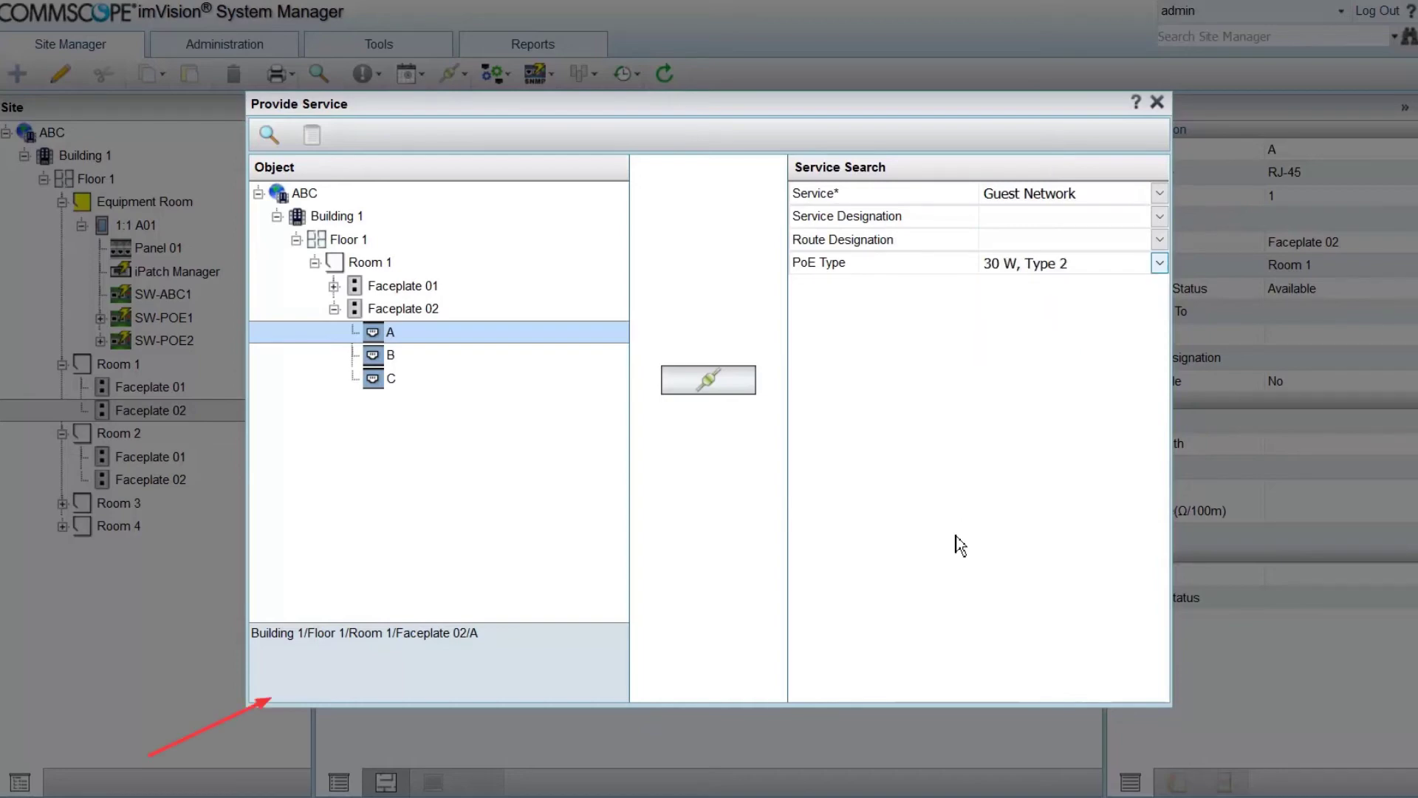
left_click(694, 388)
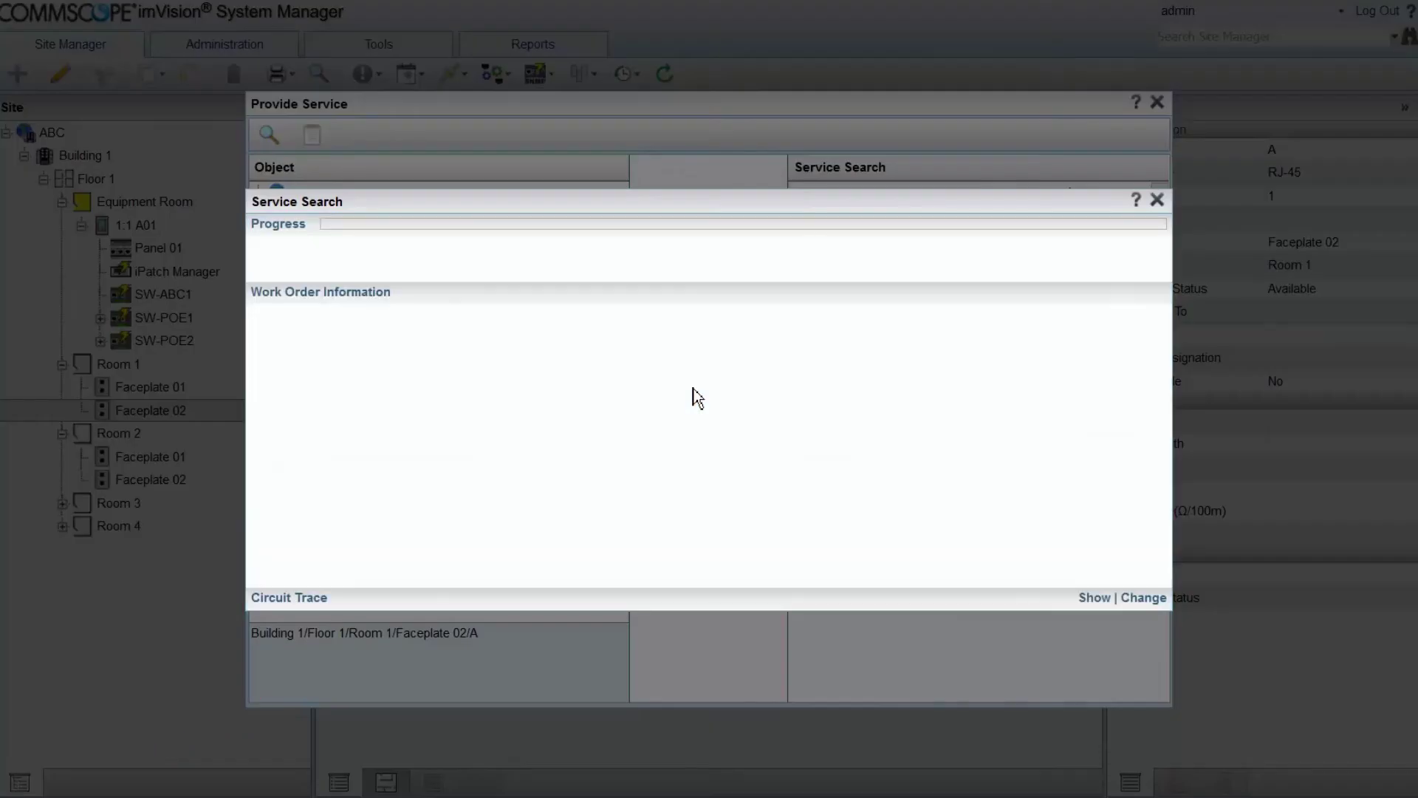
Review work order 00029's circuit trace, then close the Service Search and Provide Service windows.
left_click(1097, 599)
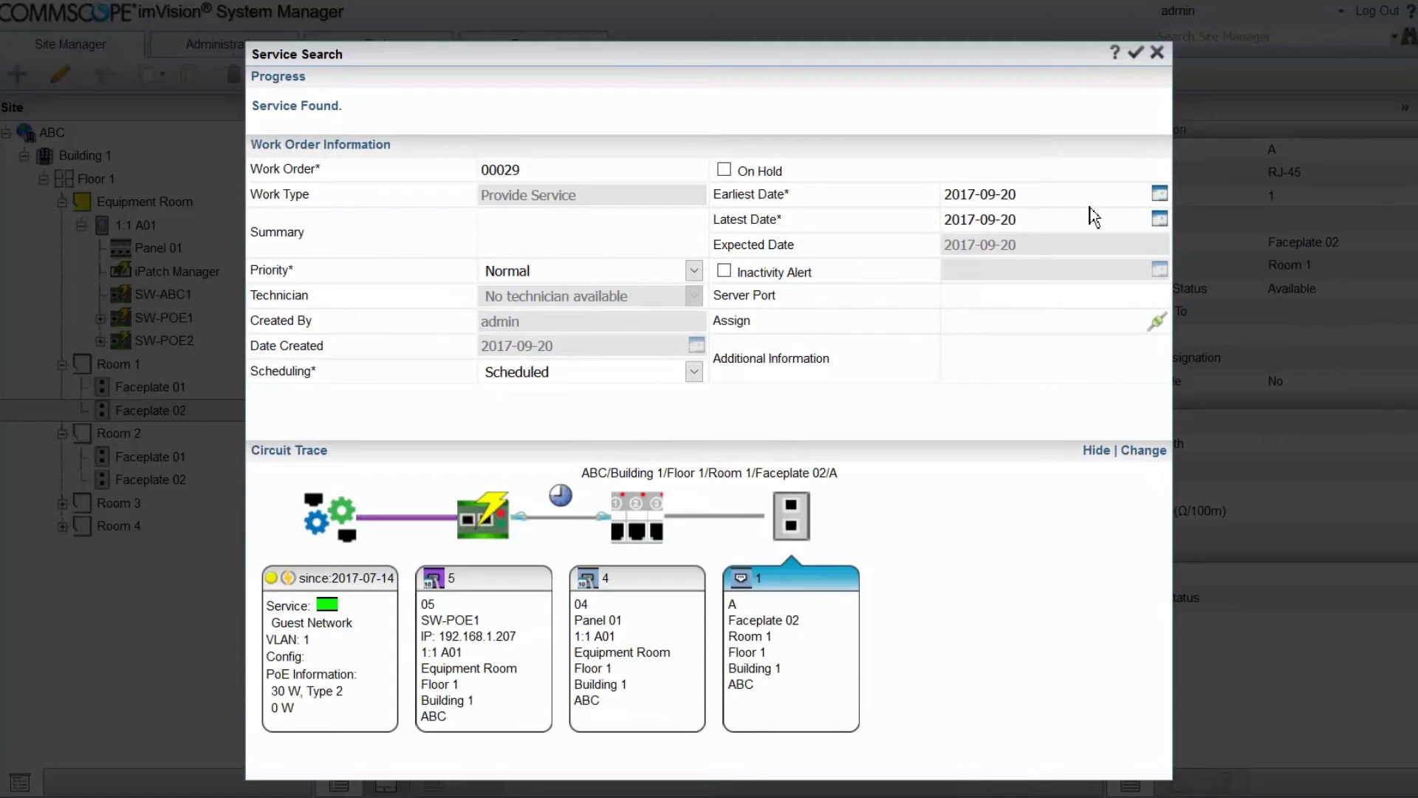
left_click(1163, 50)
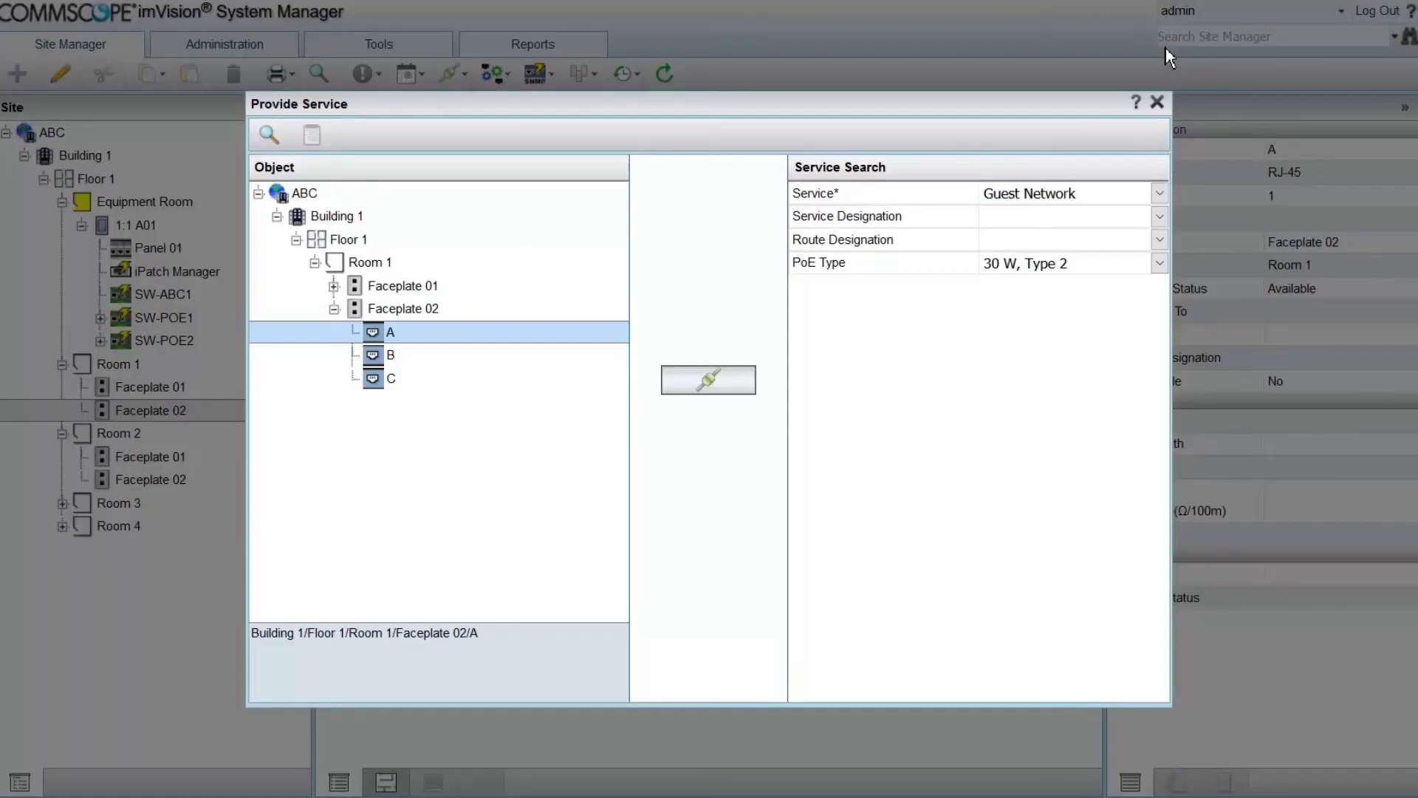
left_click(1157, 103)
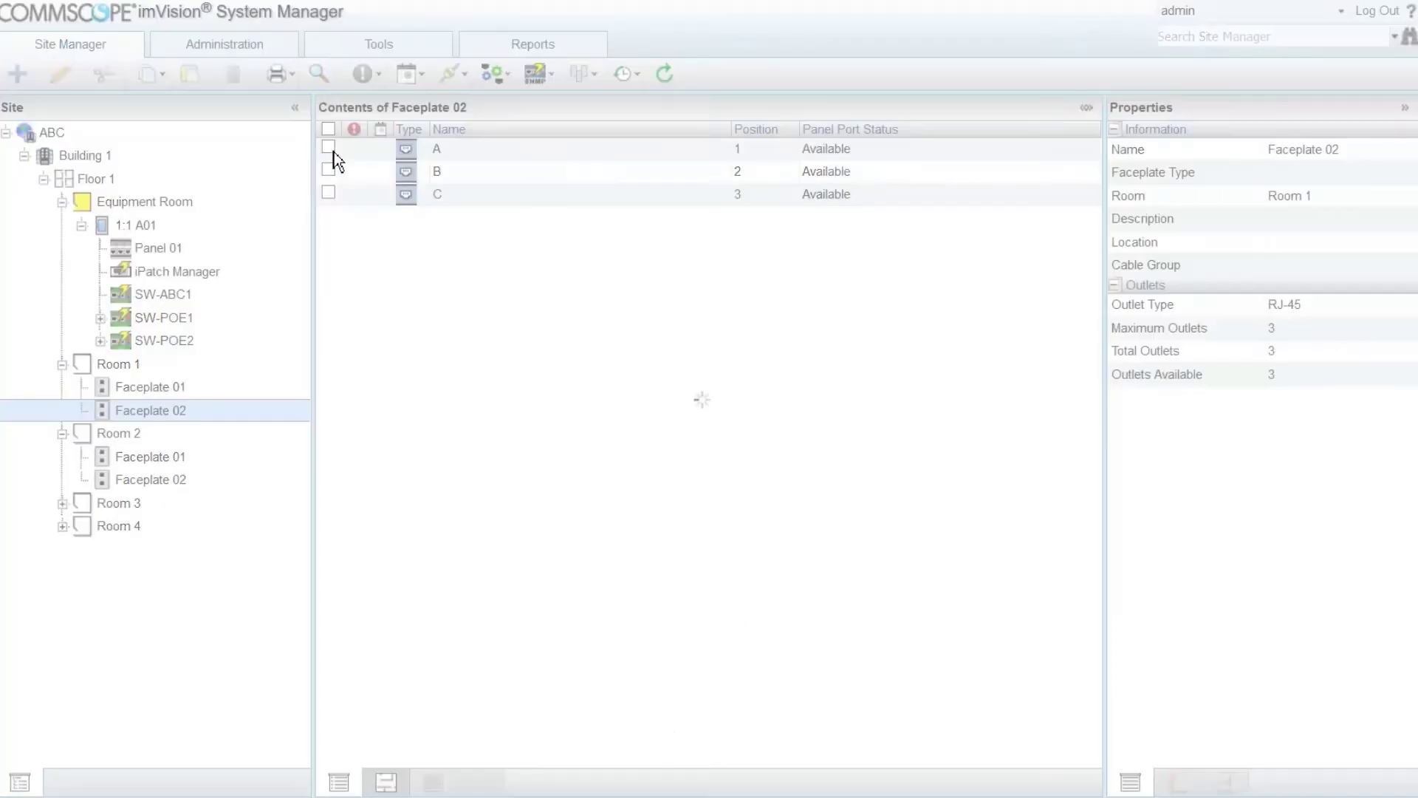
Open the Switch PoE Information custom report with location ABC checked and run it.
left_click(330, 148)
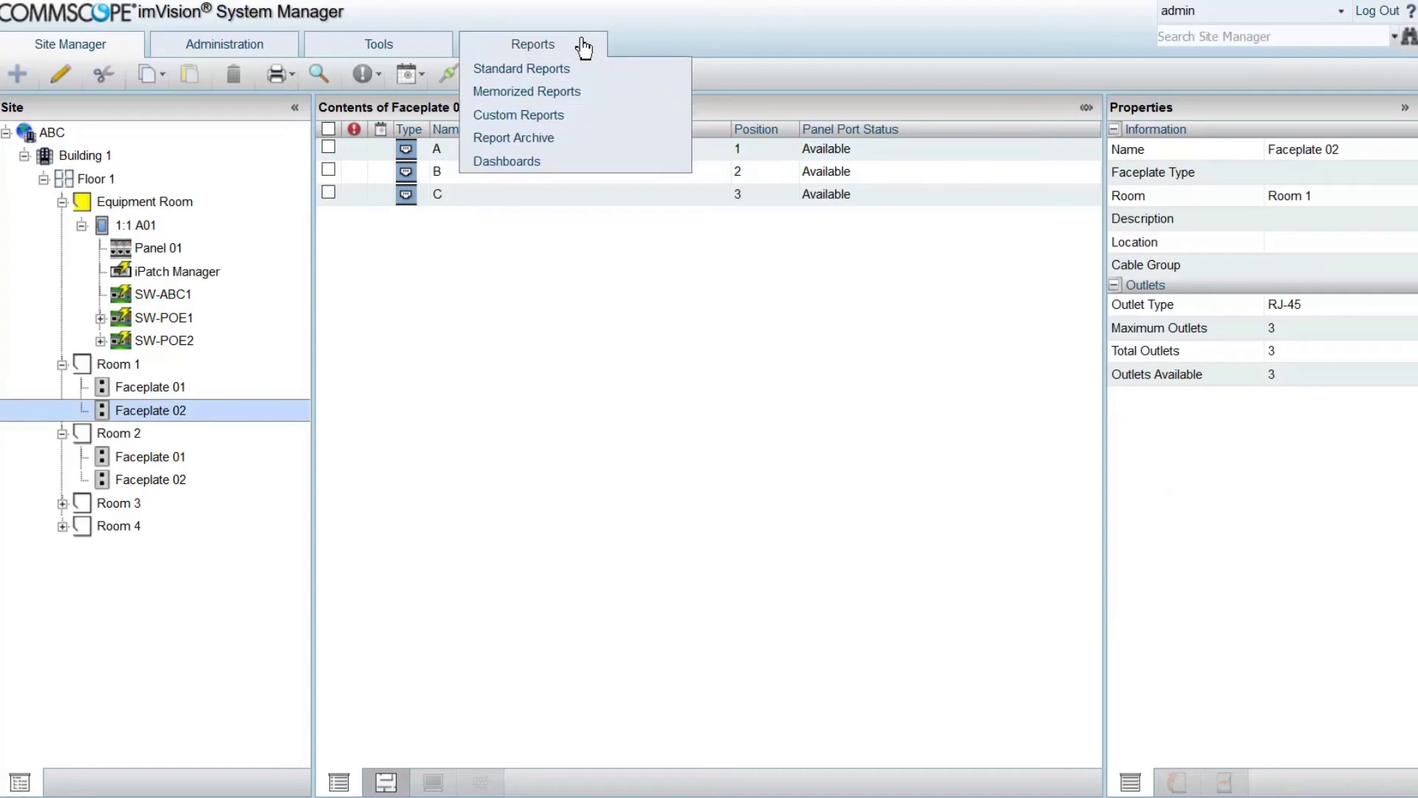
left_click(582, 44)
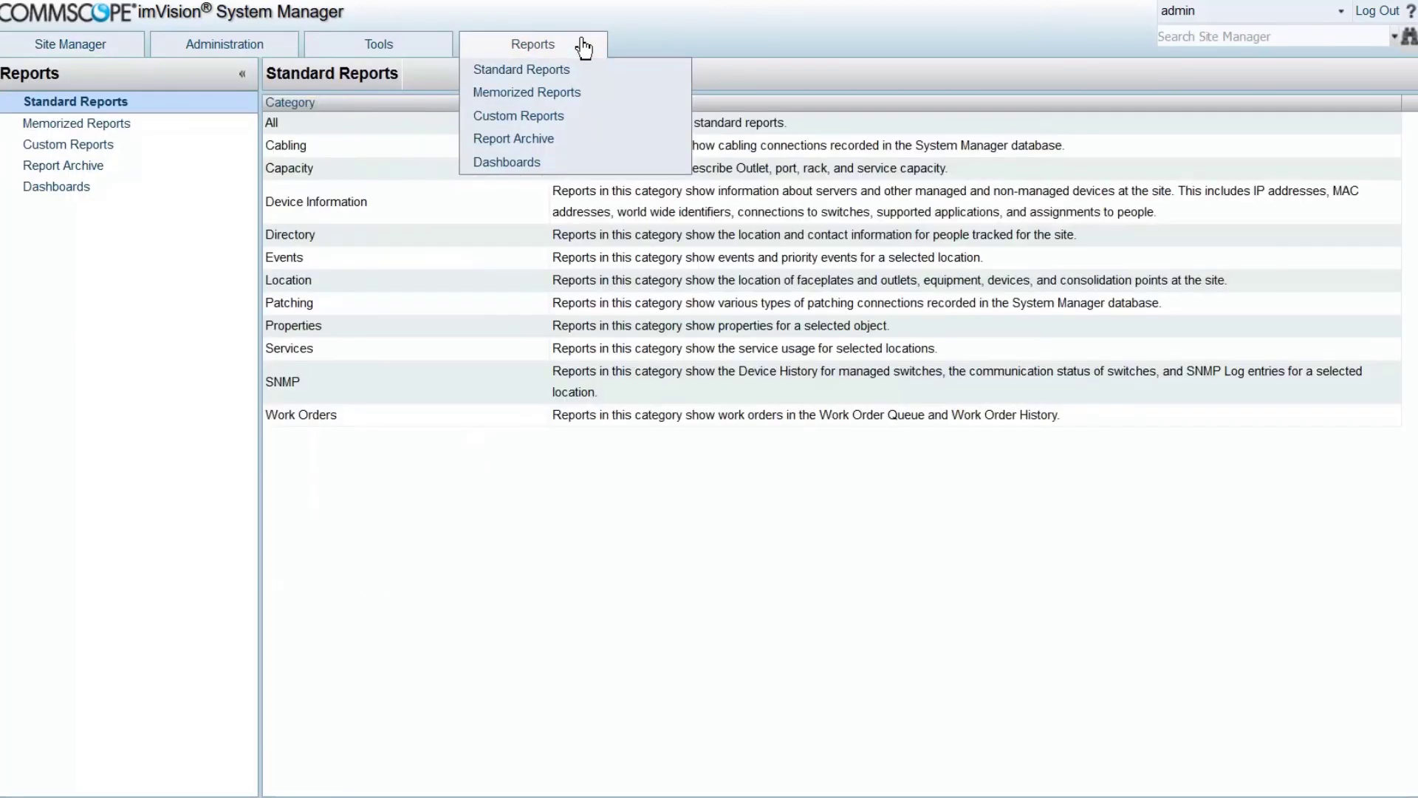
left_click(530, 116)
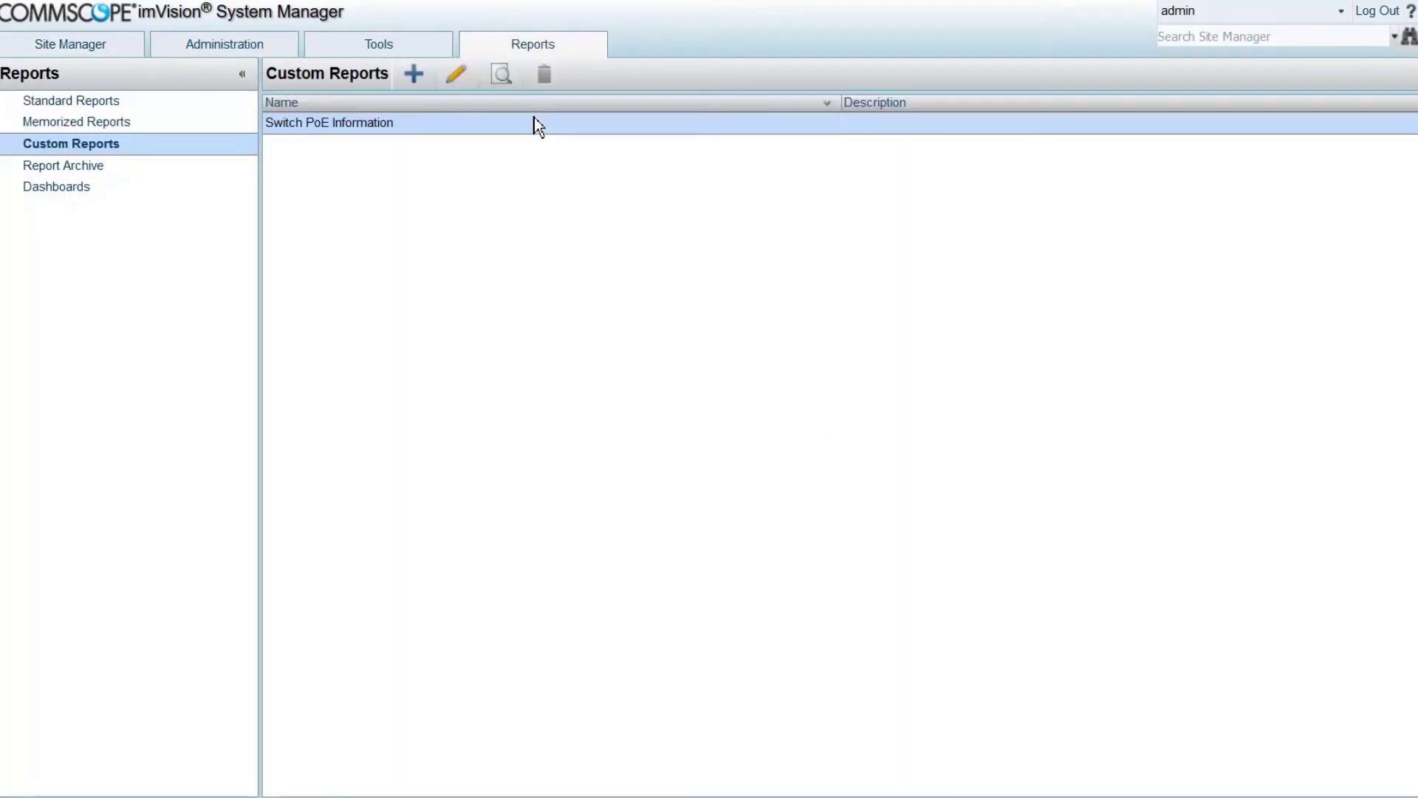
left_click(504, 77)
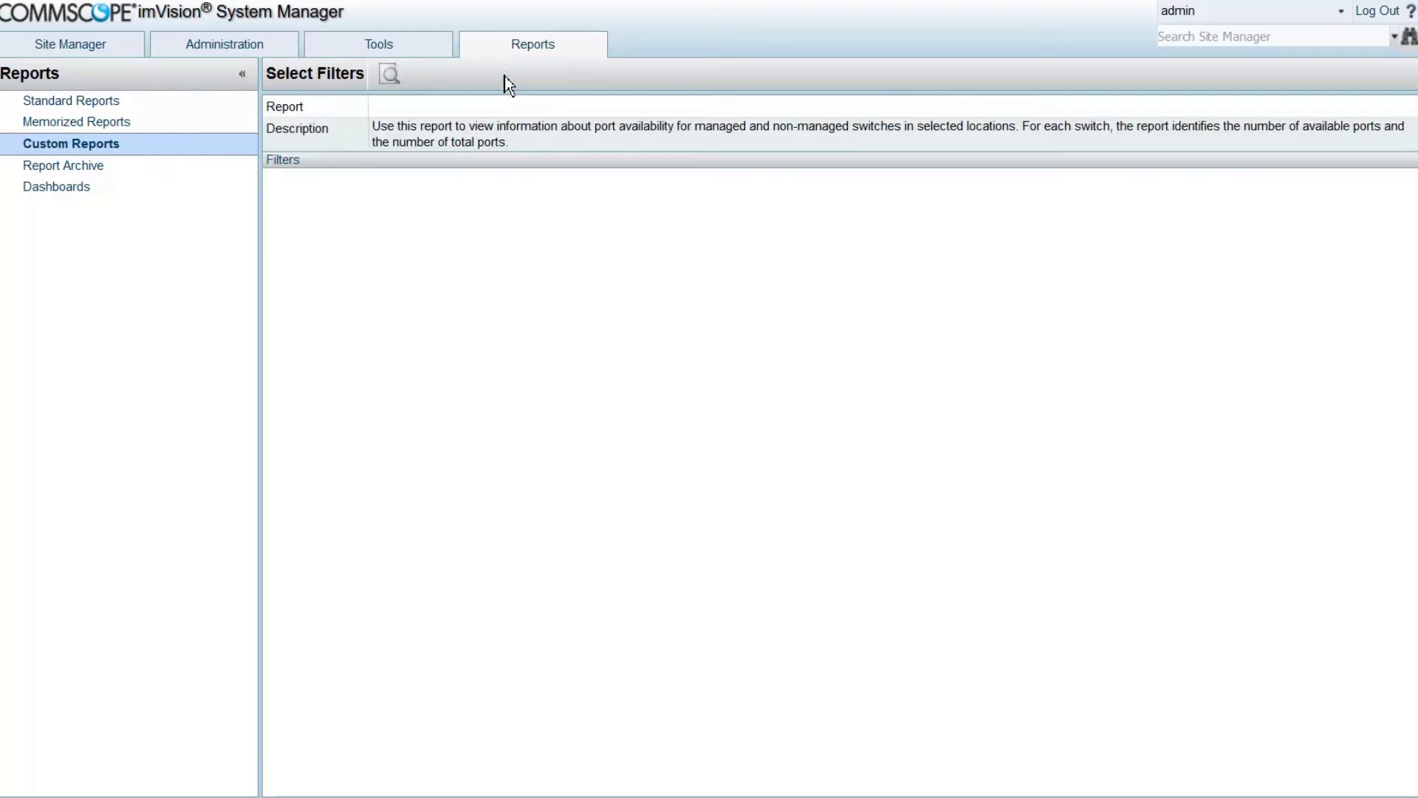
left_click(369, 573)
left_click(390, 83)
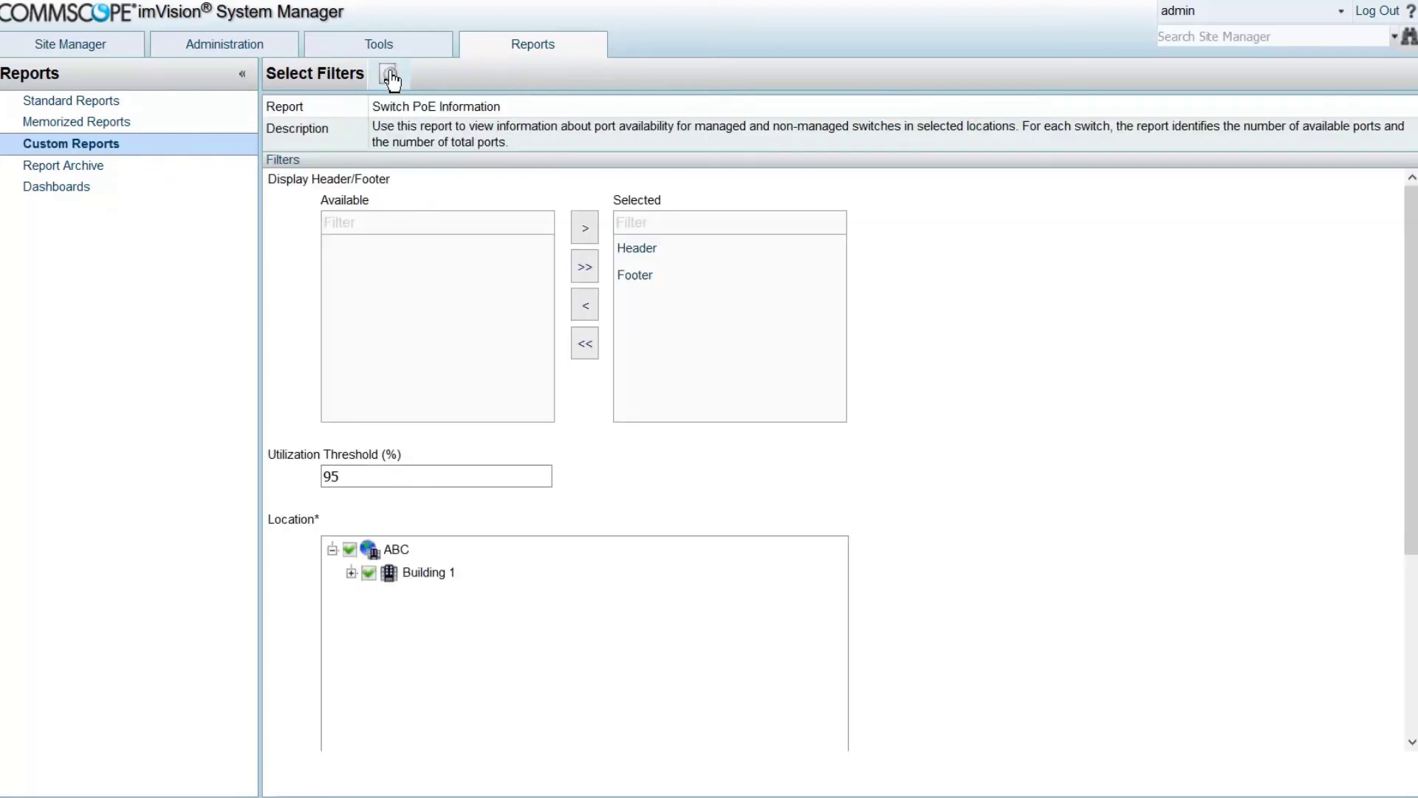